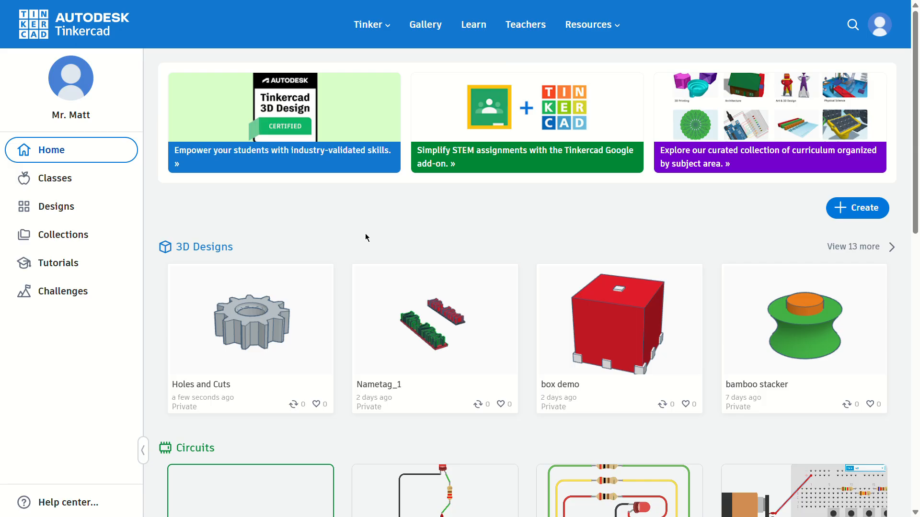
Open the "Holes and Cuts" 3D design for editing.
mouse_move(284, 286)
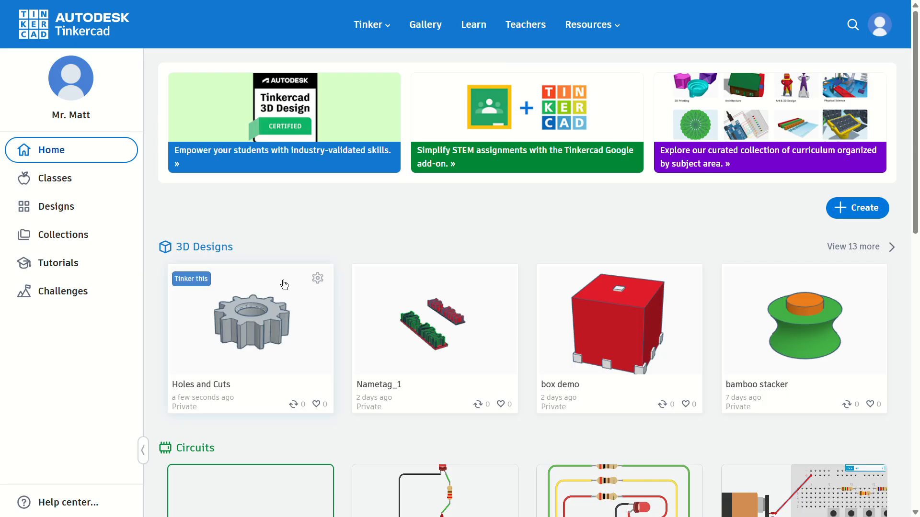
left_click(285, 285)
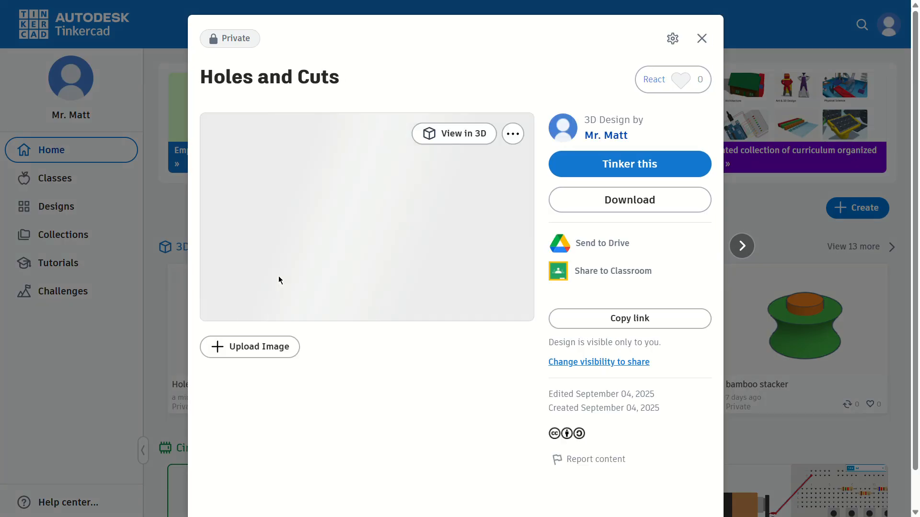
left_click(616, 171)
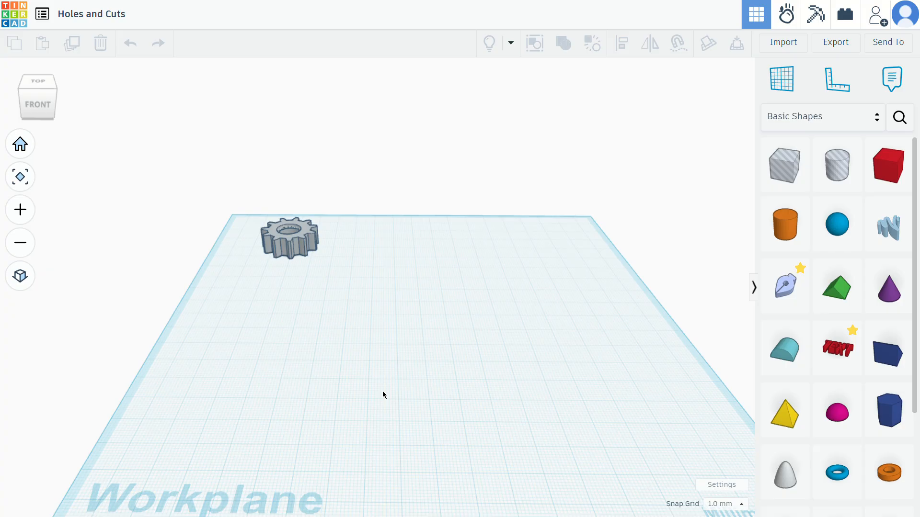
Place a box, a cylinder and a sphere in a row on the workplane in front of the gear.
left_click_drag(889, 165, 337, 332)
left_click_drag(785, 223, 420, 328)
left_click_drag(837, 224, 505, 325)
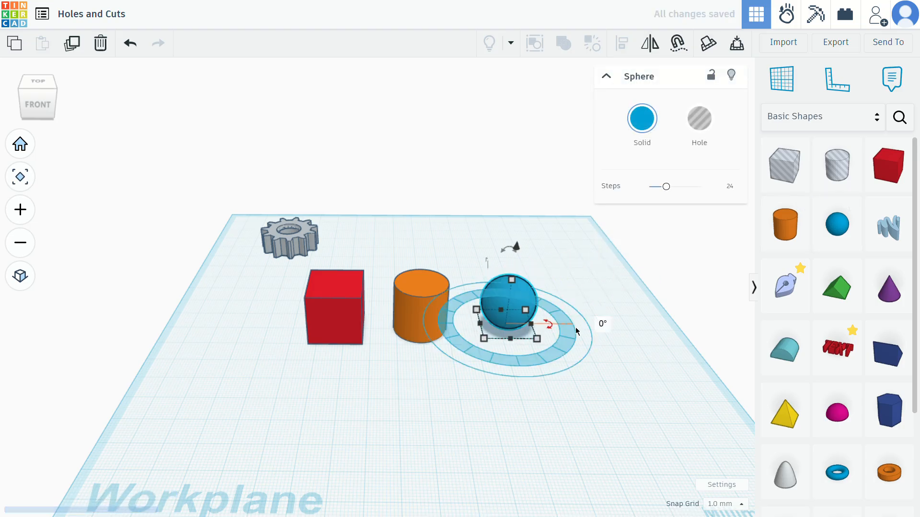
left_click(620, 334)
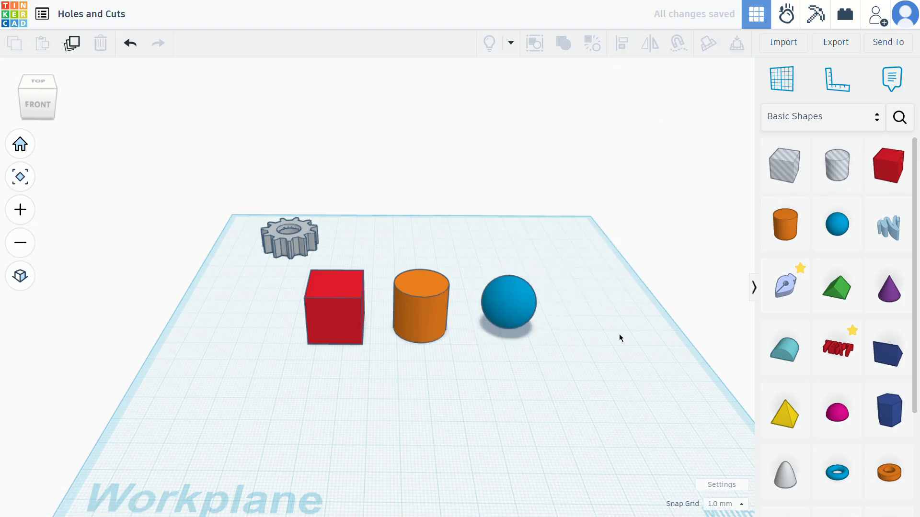
Raise the cylinder above the workplane and move the box beneath it.
left_click(421, 280)
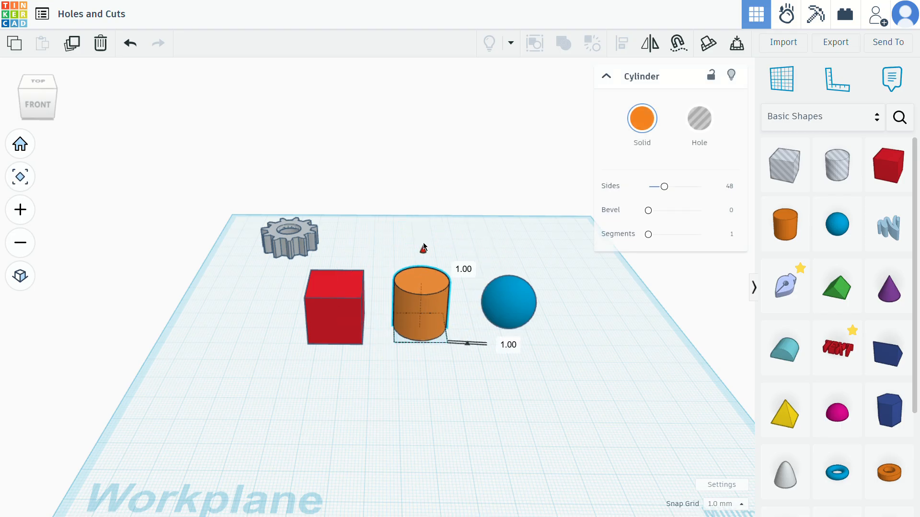
left_click_drag(424, 251, 425, 191)
left_click(361, 326)
left_click_drag(362, 327, 439, 341)
Raise the sphere and set it on top of the cylinder.
left_click_drag(521, 301, 339, 315)
left_click_drag(350, 261, 380, 147)
left_click_drag(363, 215, 443, 199)
Shift the box and duplicate it so two boxes stand side by side under the cylinder.
left_click_drag(423, 318, 475, 309)
key("ctrl+c")
key("ctrl+v")
left_click(368, 320)
left_click_drag(393, 318, 378, 317)
left_click(472, 320)
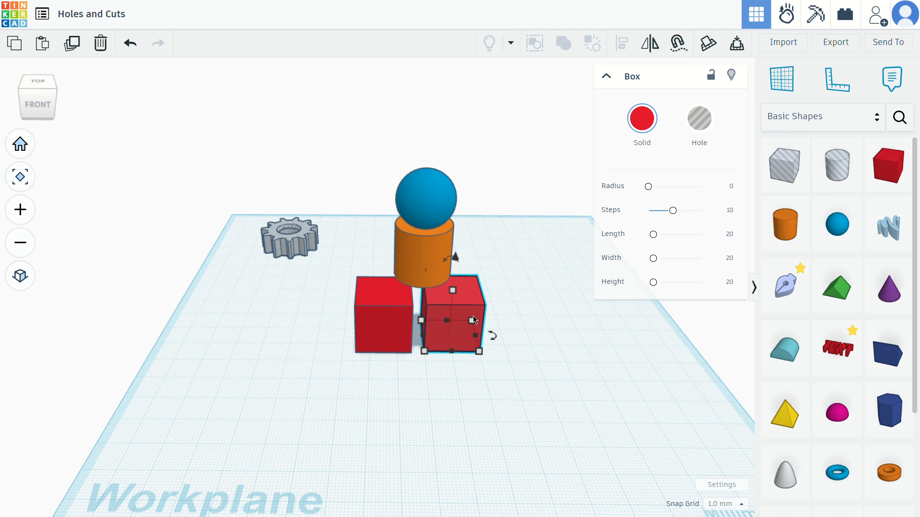
Move the sphere down to the workplane, clear of the stack, and enlarge it proportionally.
left_click_drag(426, 199, 275, 326)
left_click_drag(292, 441, 283, 383)
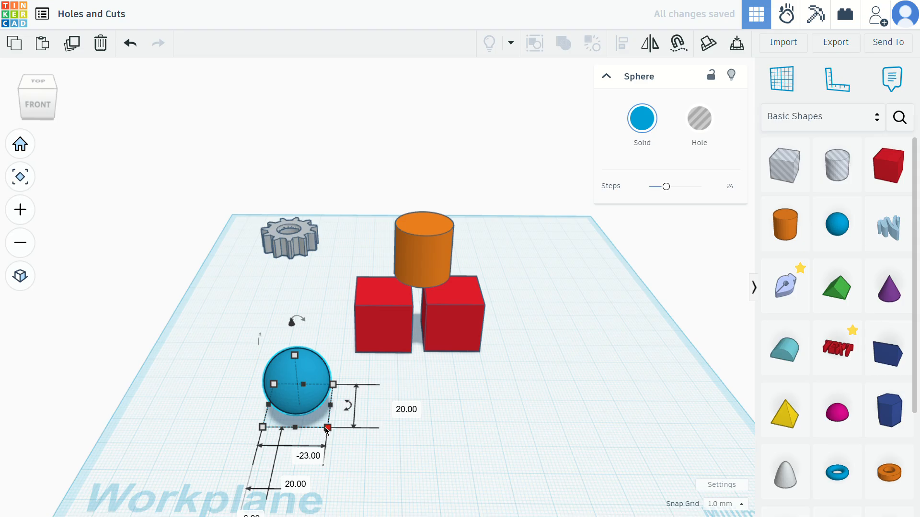
left_click_drag(326, 426, 362, 456, "shift")
Delete both boxes and the cylinder.
left_click(404, 308)
key("Delete")
left_click(453, 316)
key("Delete")
left_click(428, 277)
key("Delete")
Move the sphere to the middle of the workplane and stack a slightly smaller copy on it, raised to about 19 mm.
left_click_drag(314, 365, 416, 298)
key("ctrl+c")
key("ctrl+v")
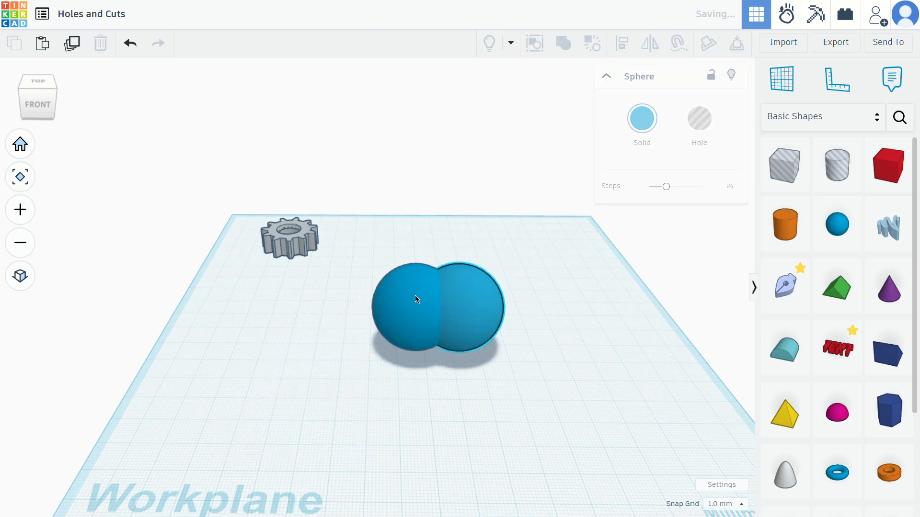
left_click_drag(478, 292, 482, 293)
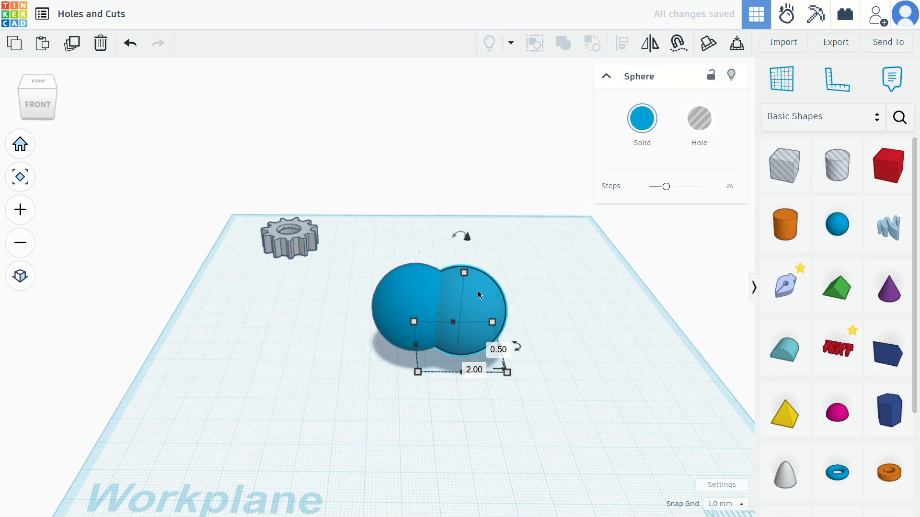
left_click_drag(467, 236, 458, 200)
left_click_drag(483, 266, 432, 268)
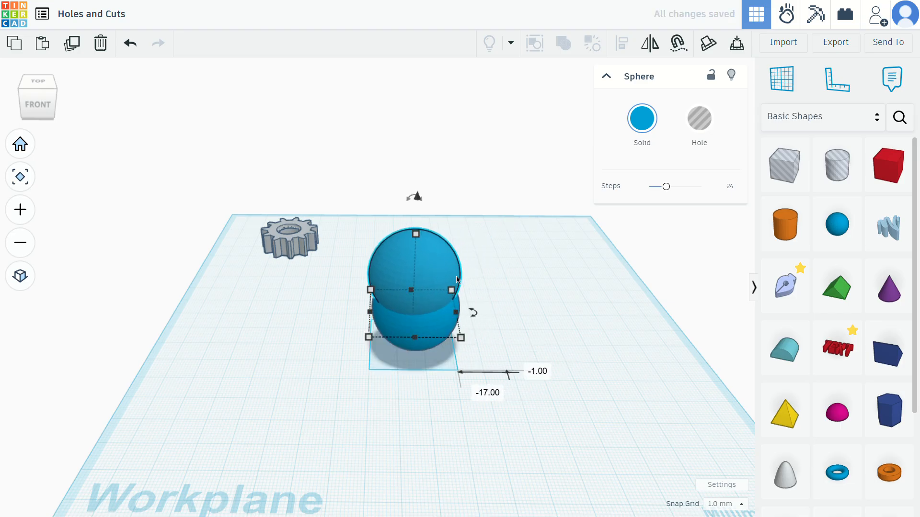
left_click_drag(461, 328, 443, 321)
left_click_drag(427, 272, 418, 210)
key("ctrl+z")
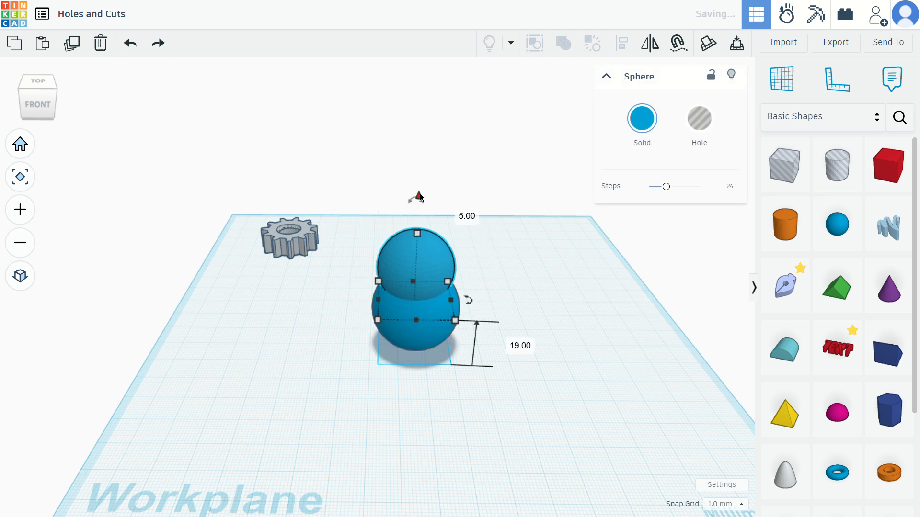
Add a third, smaller sphere raised to 36 mm and centre it on the middle sphere as the snowman's head.
left_click_drag(423, 197, 487, 225)
left_click_drag(459, 197, 452, 154)
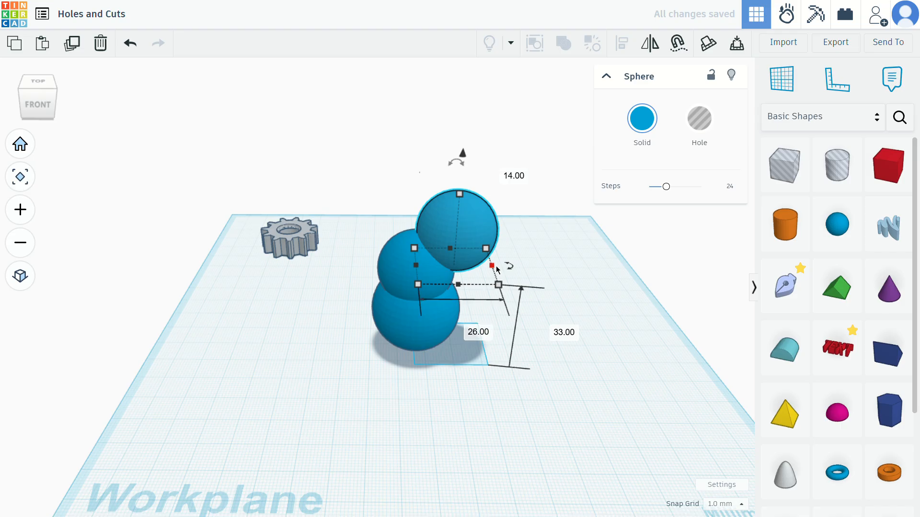
left_click_drag(502, 285, 481, 277)
left_click_drag(452, 166, 452, 156)
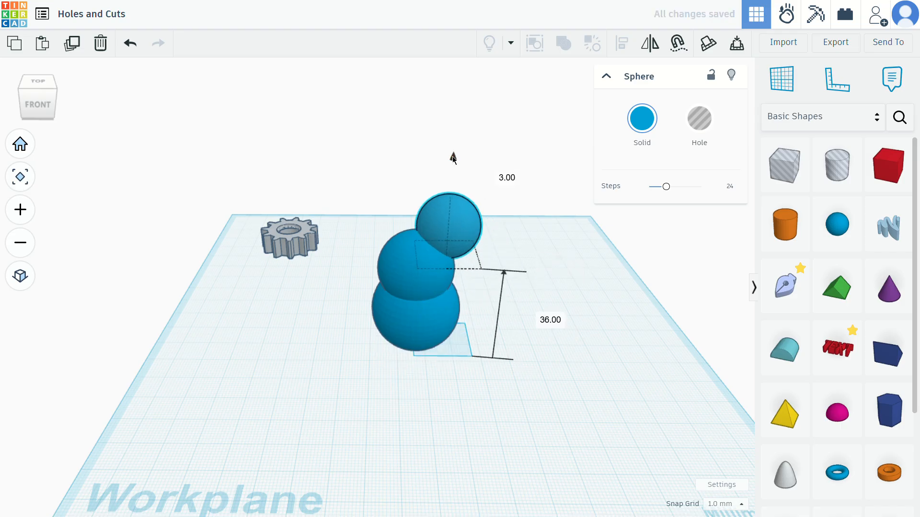
left_click_drag(446, 216, 421, 226)
left_click(487, 310)
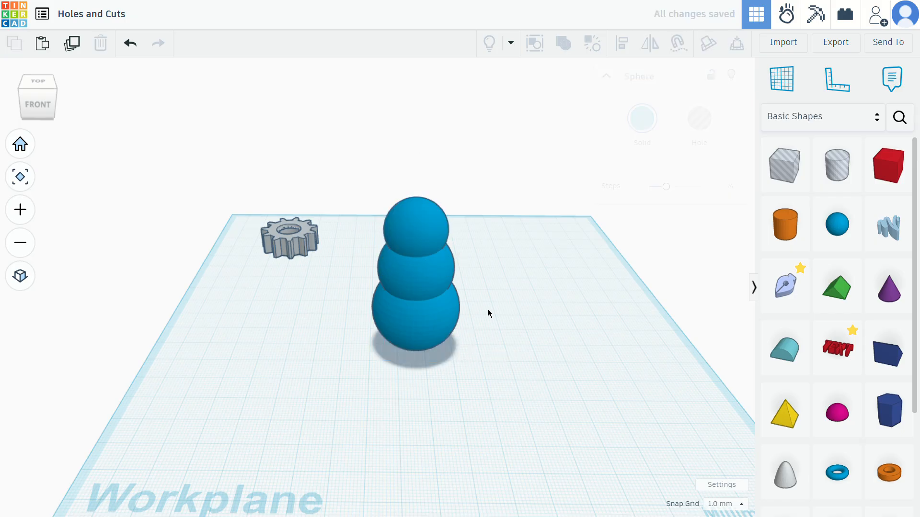
Place a box on top of the snowman's head and shrink it into a small hat.
left_click_drag(892, 175, 417, 201)
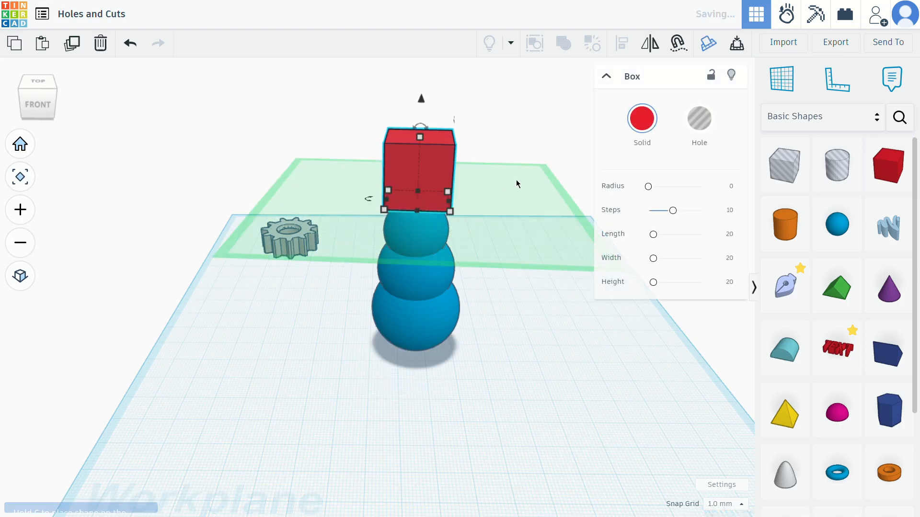
left_click(506, 278)
left_click(424, 170)
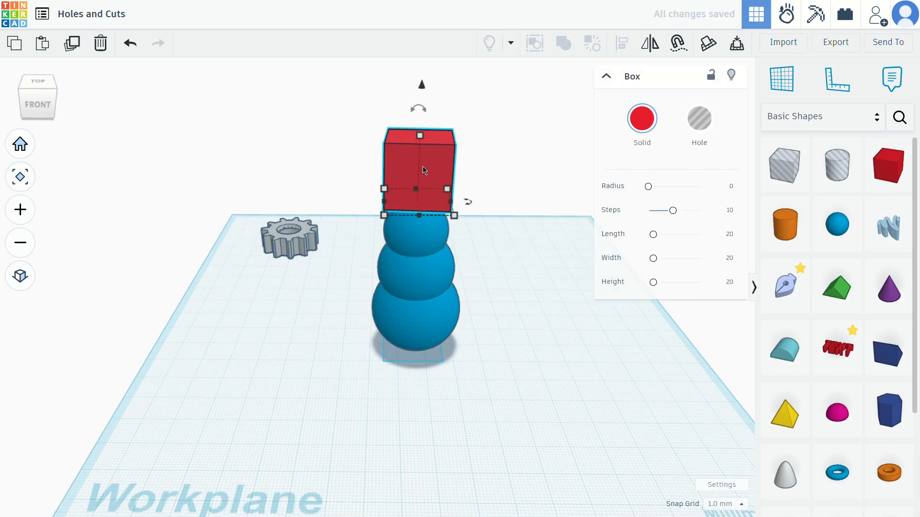
left_click_drag(424, 170, 396, 193)
left_click_drag(401, 155, 402, 117)
left_click_drag(401, 192, 409, 194)
Add a cone, shrink it and position it pointing forward on the front of the head as a nose.
left_click(891, 296)
left_click(504, 371)
right_click_drag(504, 372, 558, 405)
left_click_drag(460, 158, 450, 160)
left_click_drag(519, 274, 521, 299)
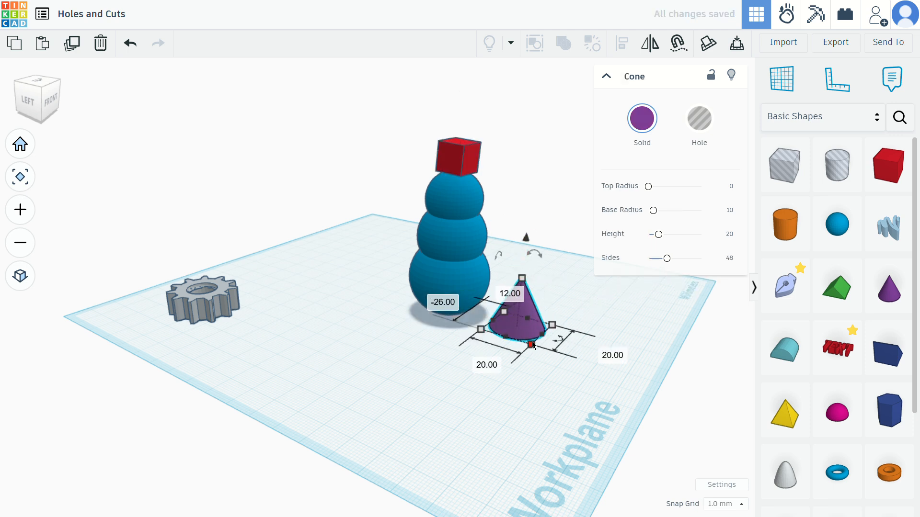
left_click_drag(532, 343, 520, 320)
left_click_drag(514, 268, 548, 180)
right_click_drag(590, 277, 472, 281)
left_click_drag(464, 283, 413, 282)
Adjust the box hat's position so it sits centred on the snowman's head.
left_click_drag(400, 234, 408, 231)
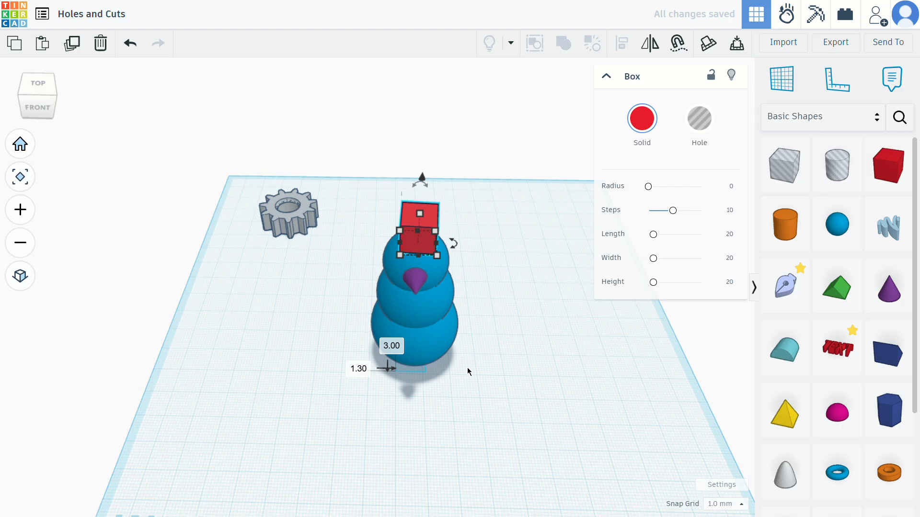
scroll(469, 363, "down", 1)
right_click_drag(463, 385, 483, 341)
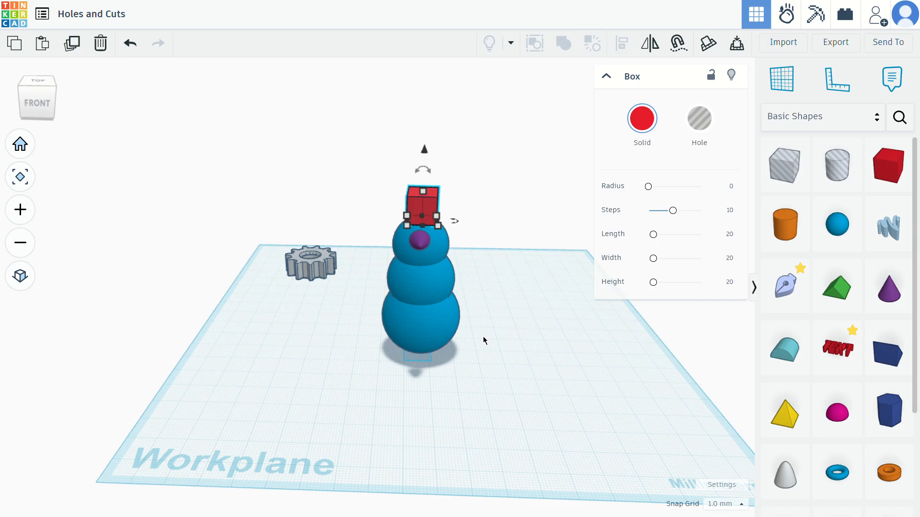
left_click_drag(411, 211, 412, 211)
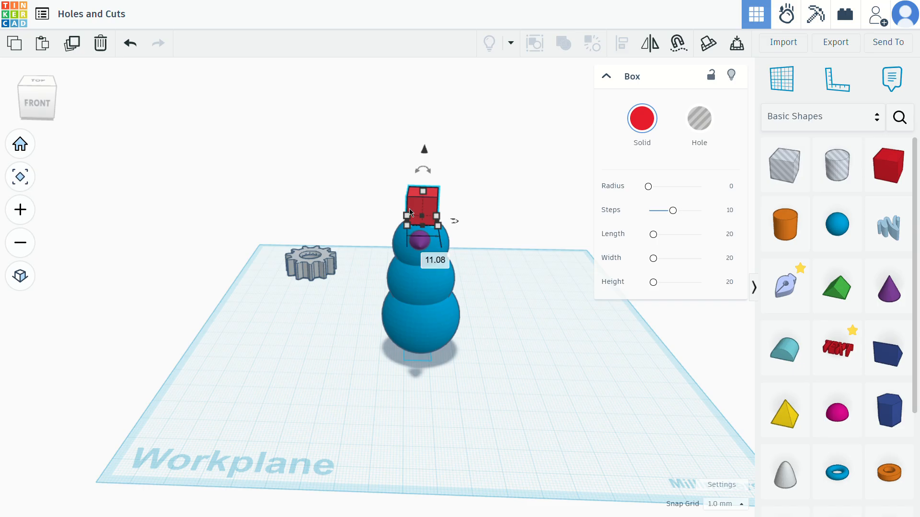
left_click_drag(410, 212, 410, 211)
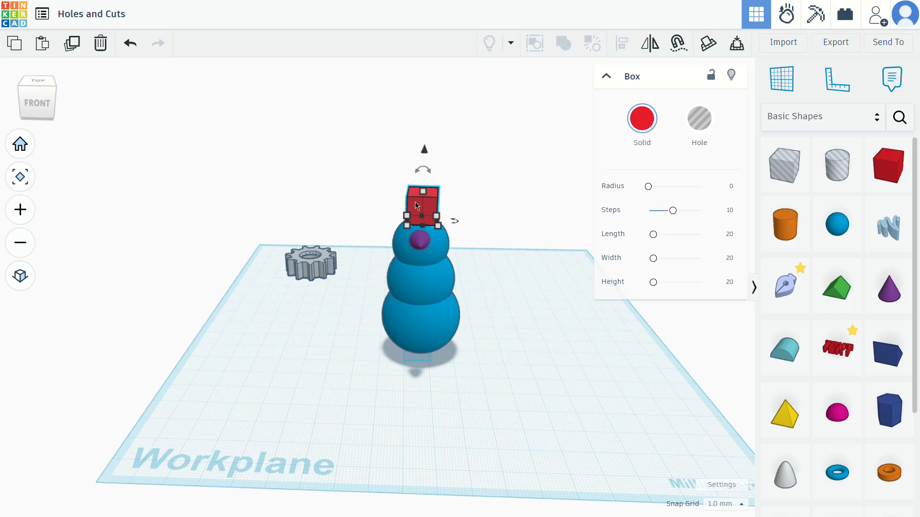
Delete the hat, the cone nose and all three snowman spheres.
key("Delete")
left_click(412, 247)
key("Delete")
left_click(419, 231)
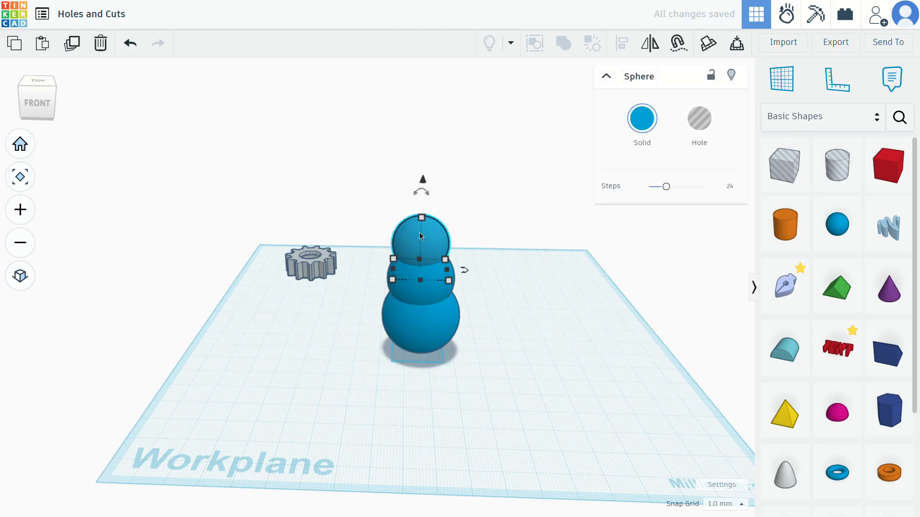
key("Delete")
left_click(410, 269)
key("Delete")
left_click(419, 308)
key("Delete")
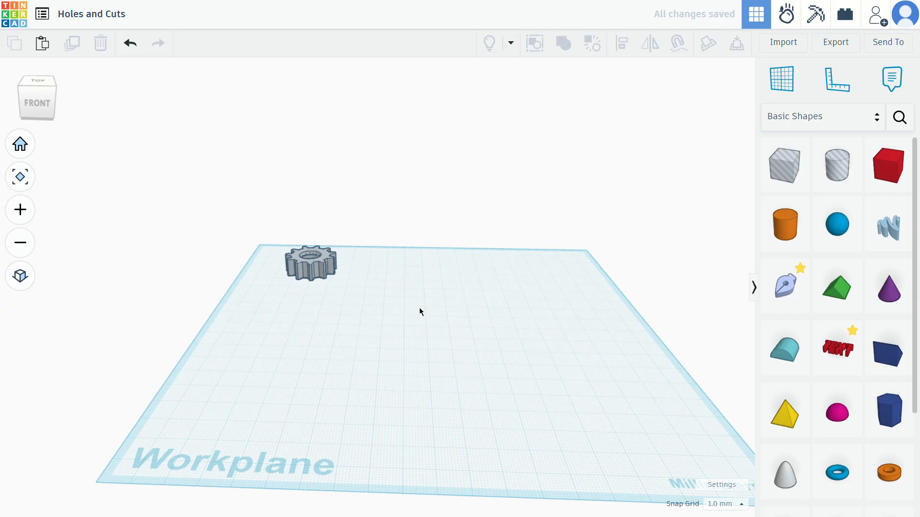
Place a new box and a new cylinder on the workplane and reposition them apart in front of the gear.
left_click_drag(885, 168, 404, 336)
left_click_drag(785, 224, 467, 332)
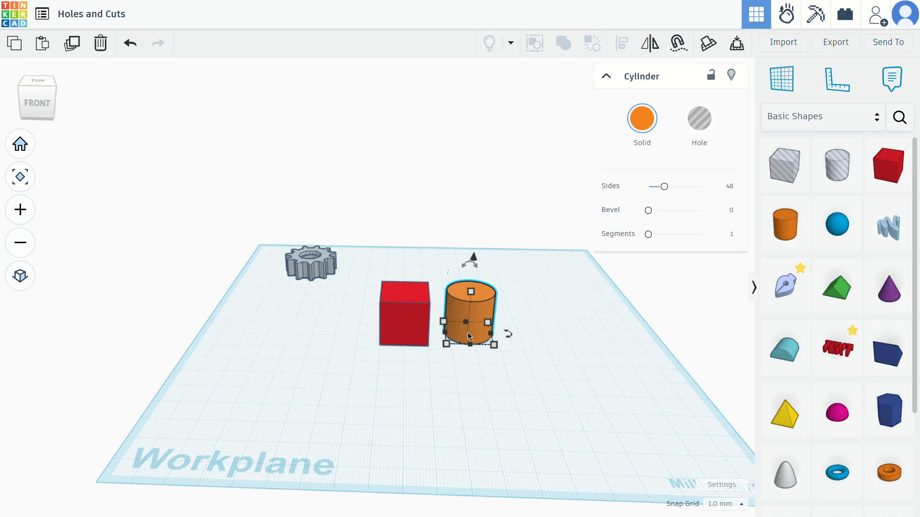
left_click_drag(404, 316, 287, 318)
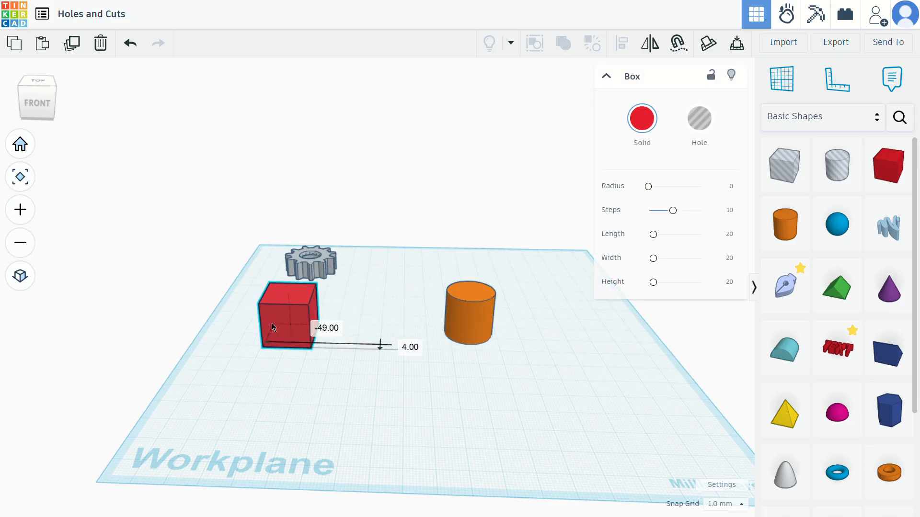
left_click_drag(464, 320, 410, 324)
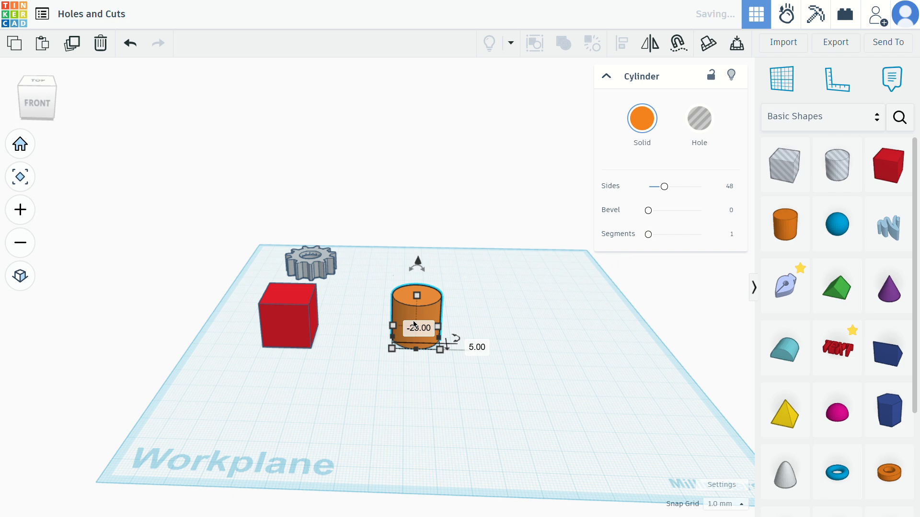
Delete the box and reduce the cylinder's height to make it a flat disc.
left_click(303, 315)
key("Delete")
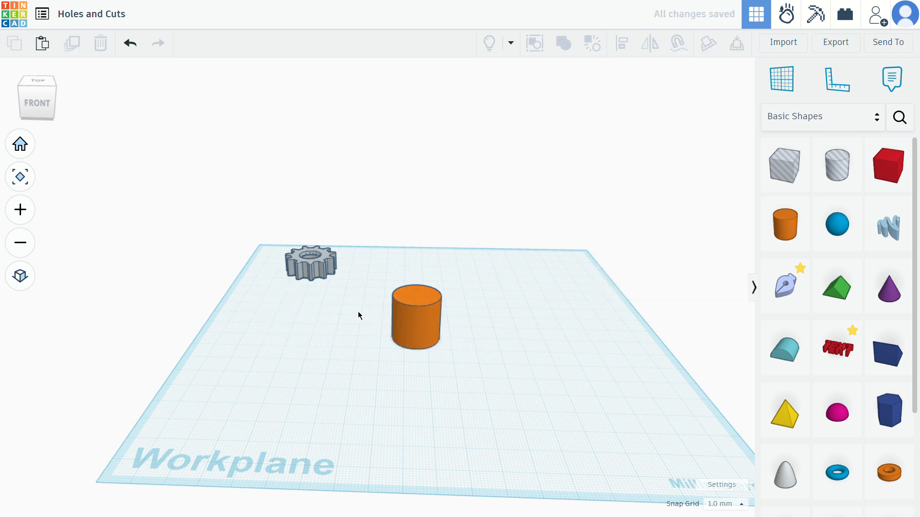
scroll(421, 310, "up", 2)
right_click_drag(421, 311, 529, 354)
left_click(407, 278)
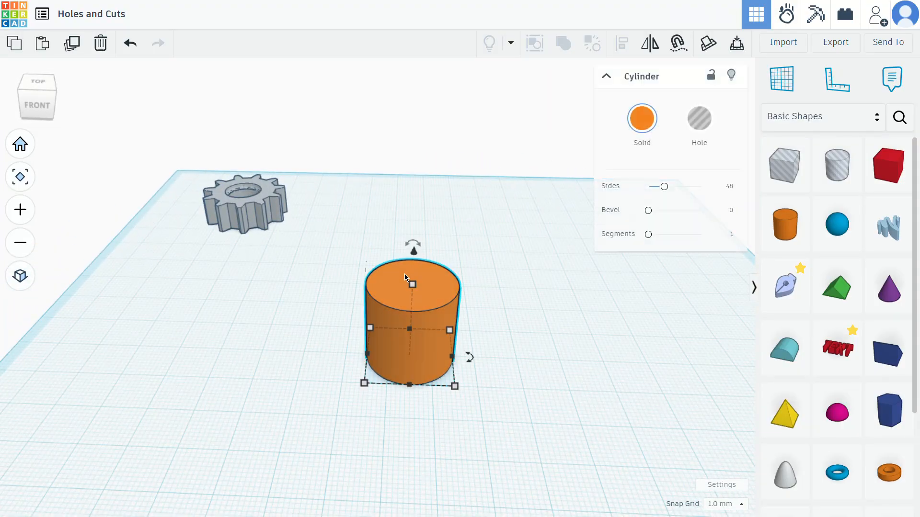
left_click_drag(410, 286, 403, 328)
Move the gear beside the flat cylinder and enlarge the cylinder's base, leaving a small gap between them.
left_click_drag(245, 209, 295, 347)
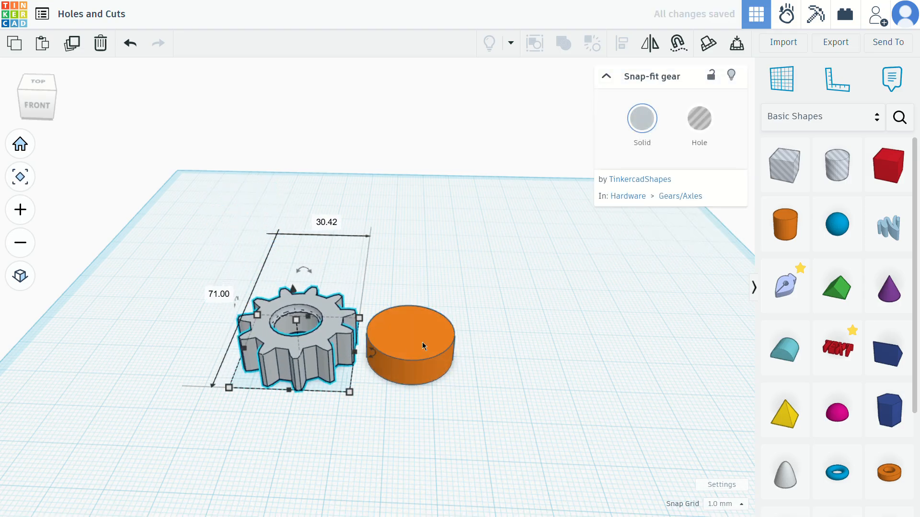
left_click(415, 344)
mouse_move(461, 390)
left_click_drag(460, 389, 474, 400)
left_click_drag(439, 349, 453, 343)
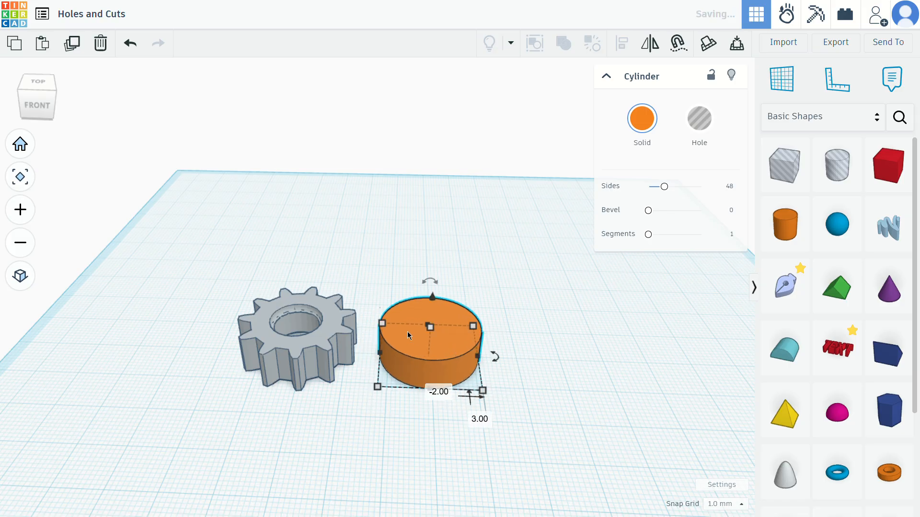
Examine the gear's centre hole and teeth from several angles next to the plain cylinder.
scroll(353, 339, "down", 3)
right_click_drag(343, 345, 329, 424)
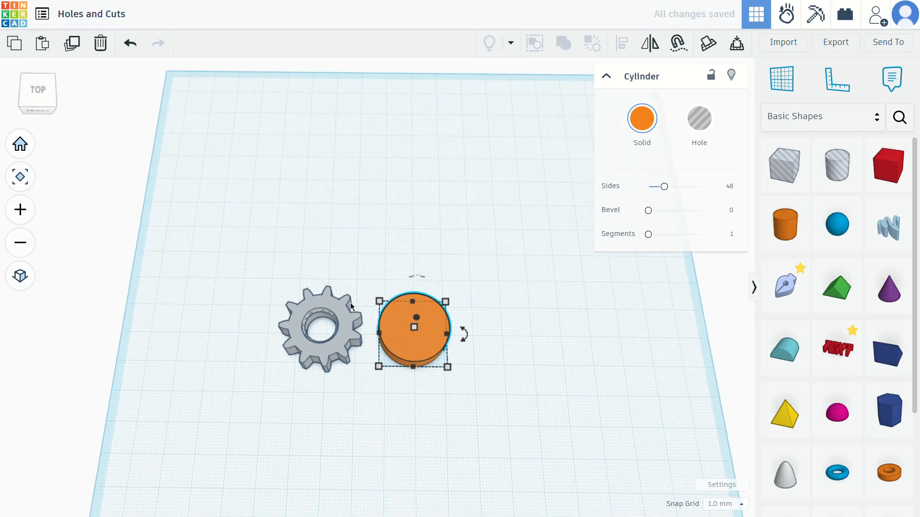
right_click_drag(341, 380, 323, 343)
scroll(314, 329, "up", 2)
scroll(313, 329, "up", 2)
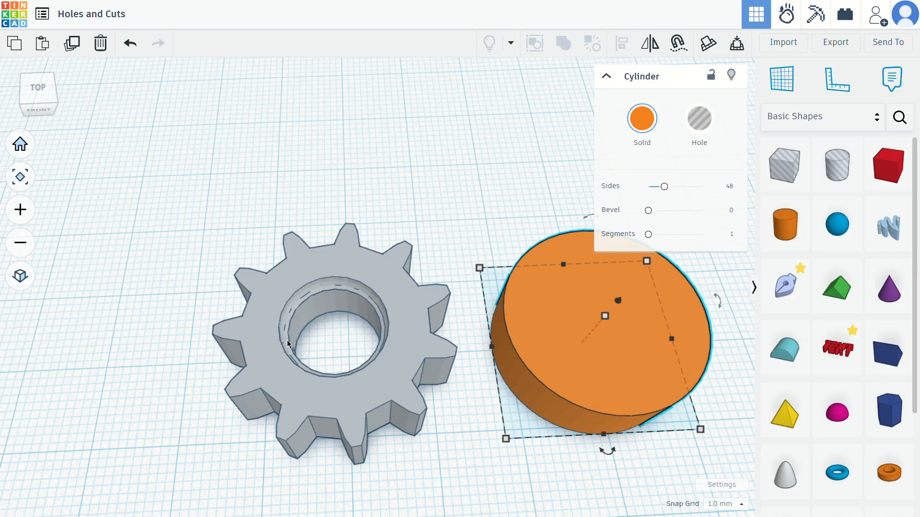
scroll(363, 312, "up", 5)
right_click_drag(272, 284, 260, 195)
scroll(270, 197, "down", 10)
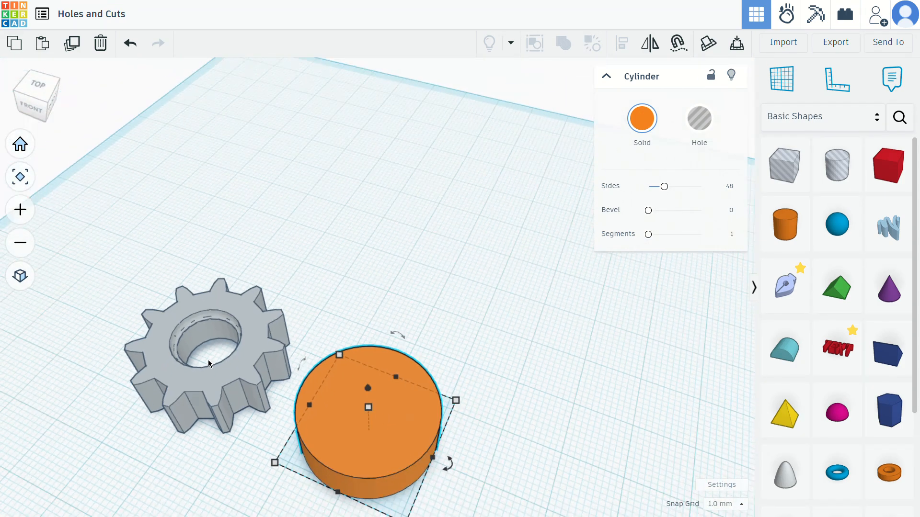
right_click_drag(208, 360, 248, 392)
middle_click_drag(249, 392, 311, 304)
right_click_drag(384, 363, 381, 417)
scroll(381, 348, "down", 1)
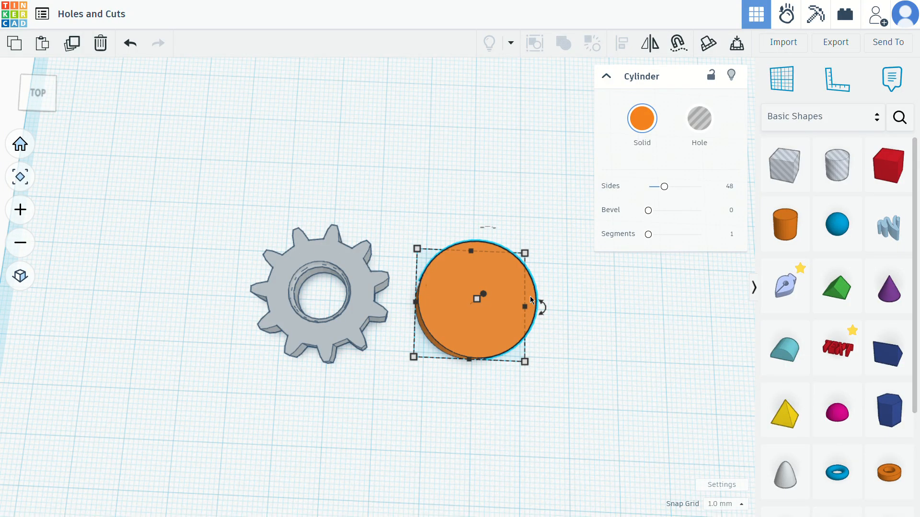
Place a second gear from the Hardware shapes beside the existing gear, and delete that copy.
mouse_move(542, 308)
left_click(360, 298)
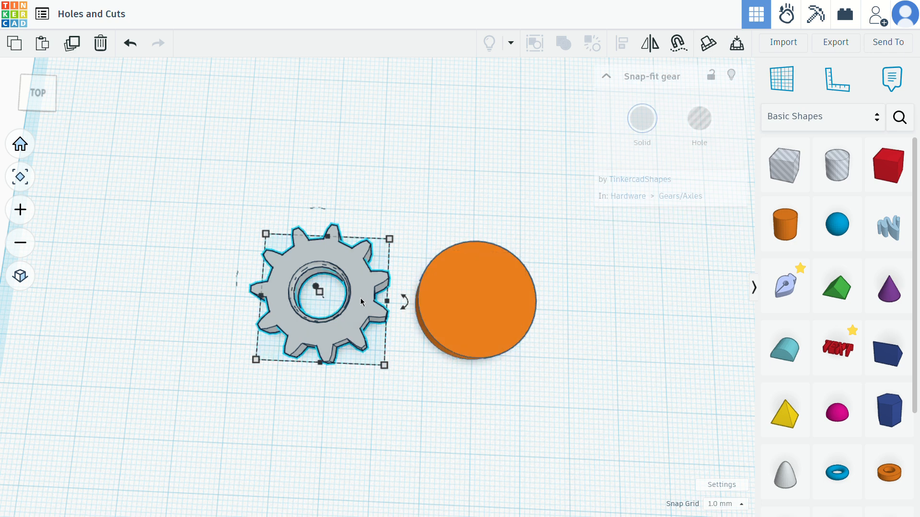
left_click(822, 120)
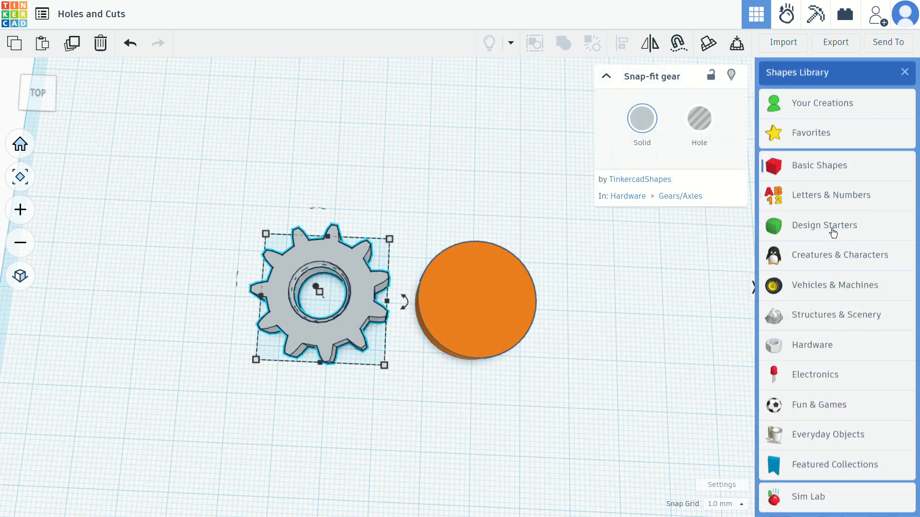
left_click(822, 352)
left_click_drag(785, 232, 197, 324)
key("Delete")
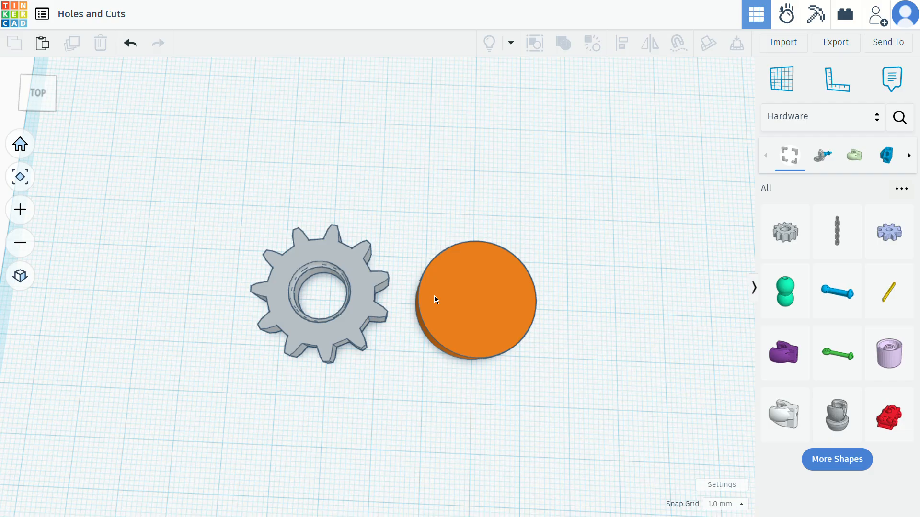
Delete both the gear and the flat cylinder to clear the workplane.
right_click_drag(434, 300, 425, 353)
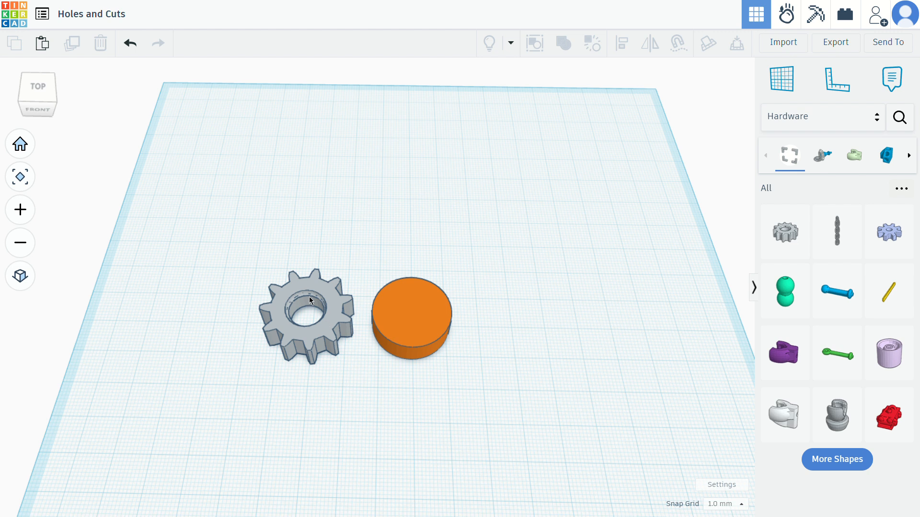
left_click(328, 308)
key("Delete")
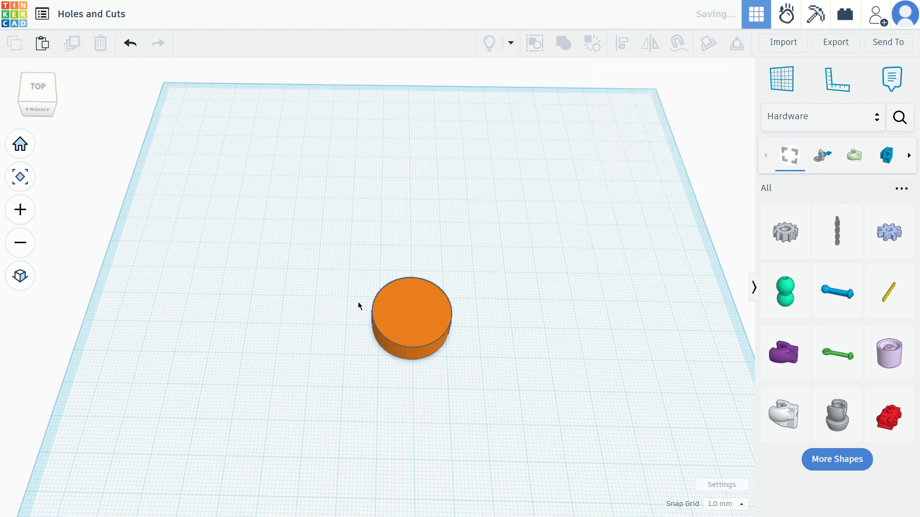
mouse_move(416, 314)
right_mouse_down()
mouse_move(472, 312)
mouse_move(450, 353)
mouse_move(409, 322)
right_mouse_up()
left_click(408, 322)
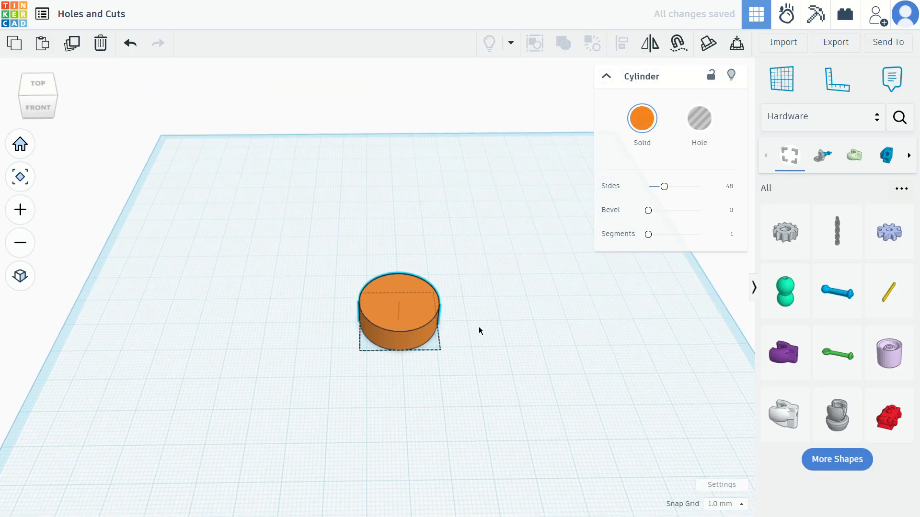
scroll(425, 326, "up", 3)
scroll(425, 326, "down", 2)
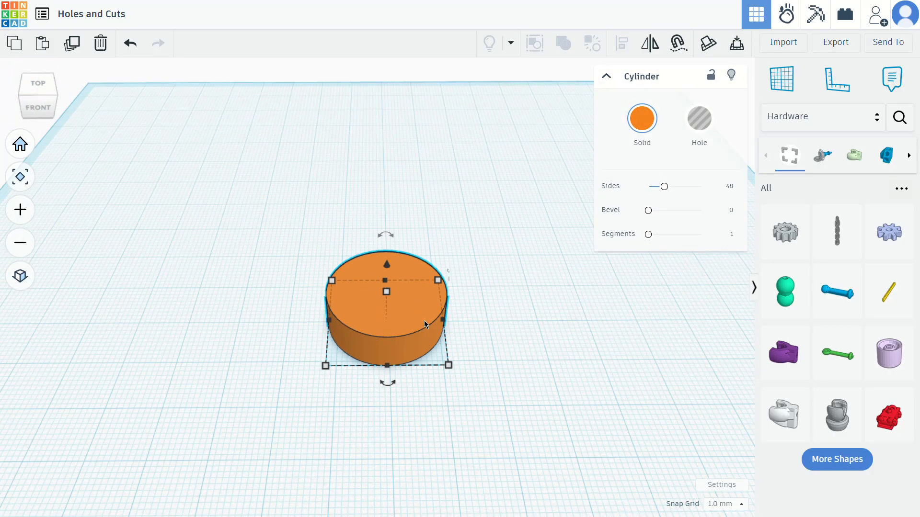
key("Delete")
scroll(475, 312, "down", 3)
scroll(481, 330, "down", 2)
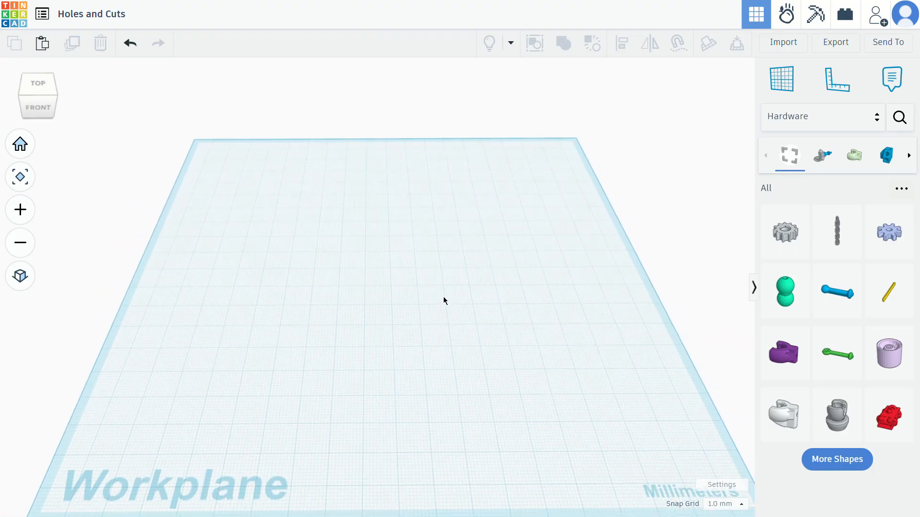
Switch back to the Basic Shapes collection and place a solid cylinder on the workplane.
middle_click_drag(459, 305, 450, 288)
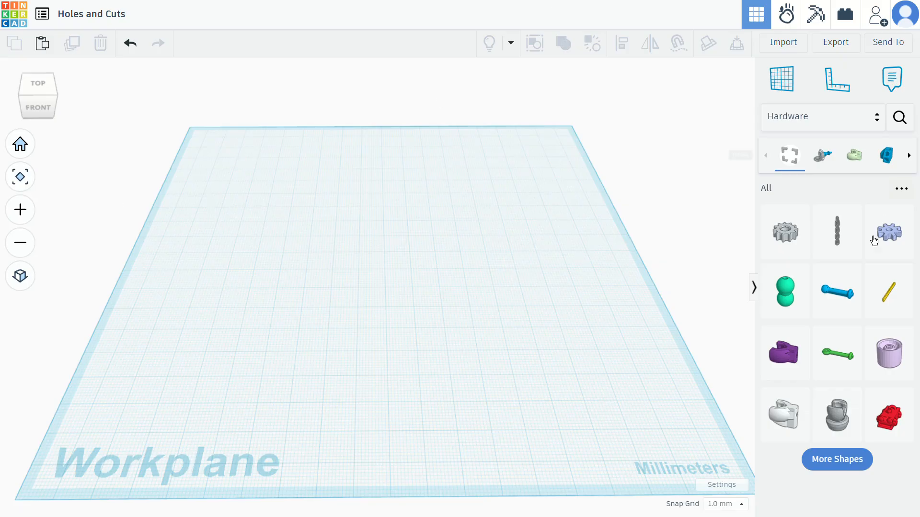
left_click(864, 128)
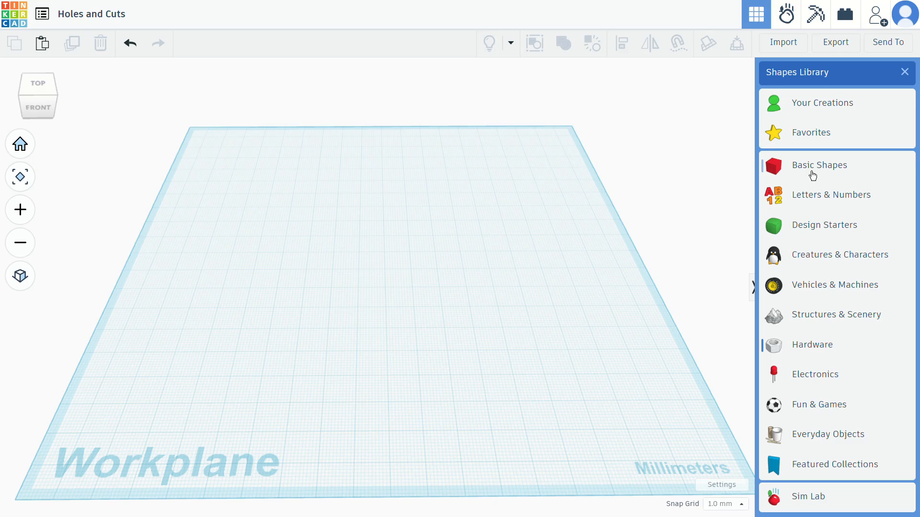
left_click(834, 175)
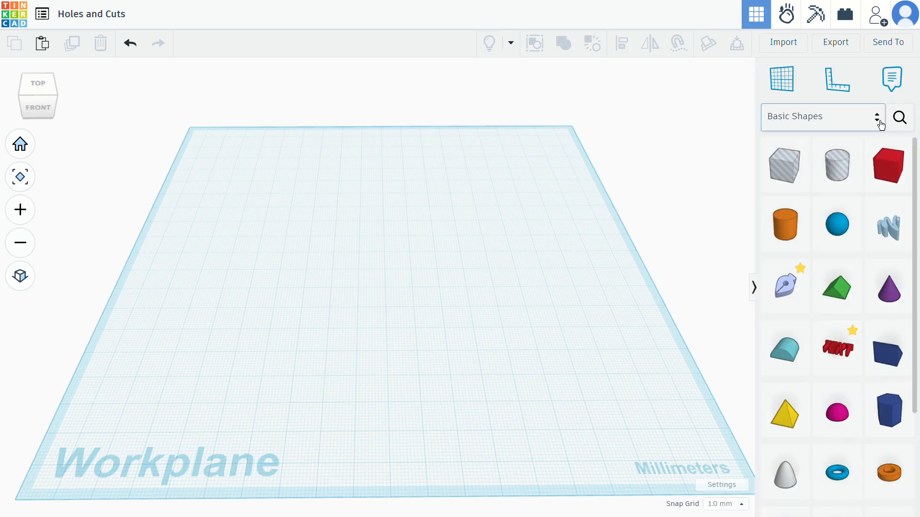
left_click(882, 126)
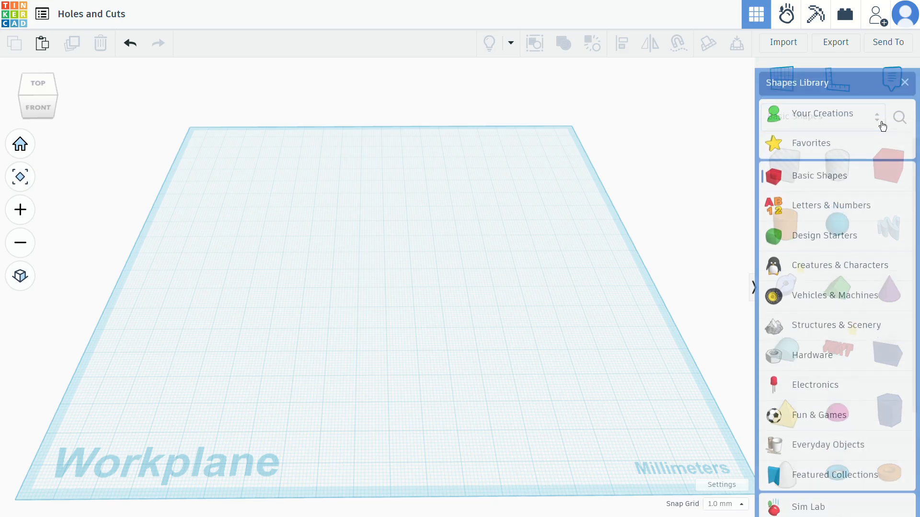
left_click(809, 174)
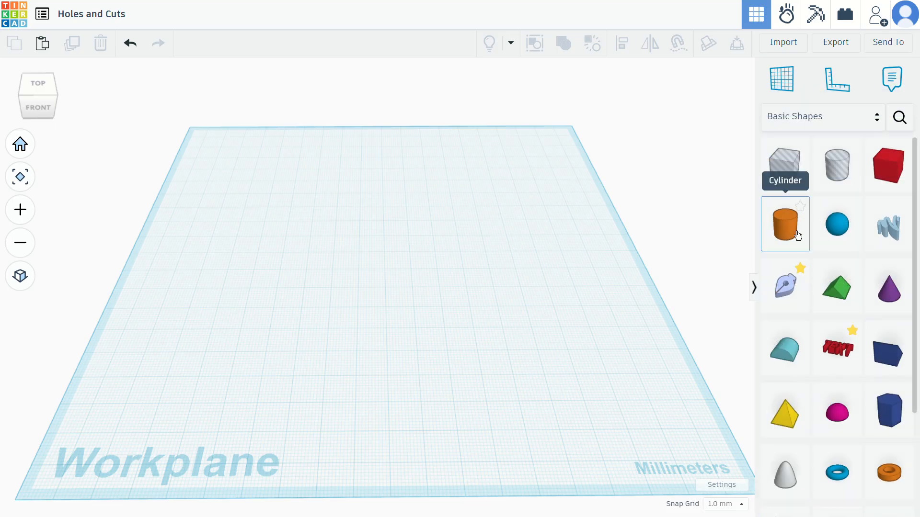
left_click_drag(796, 234, 373, 269)
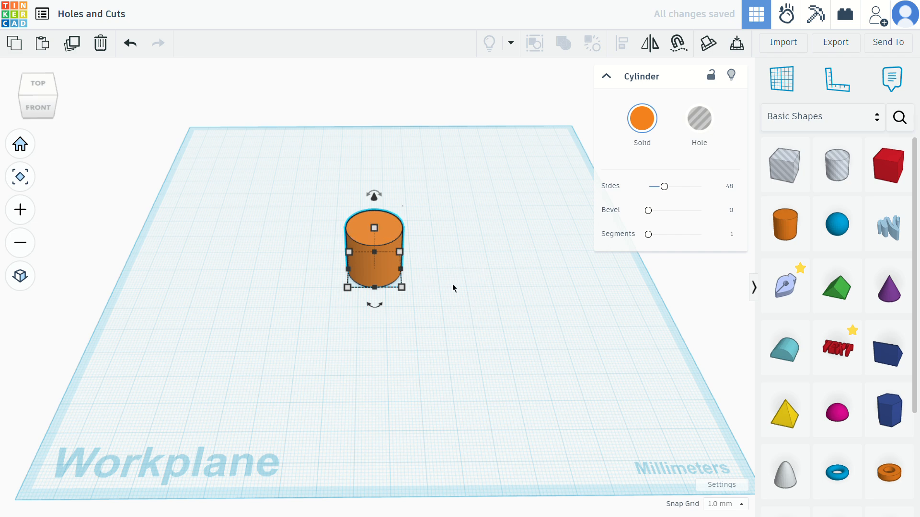
Try enlarging the cylinder's base freehand from its front corner, and undo the resize.
scroll(452, 285, "up", 2)
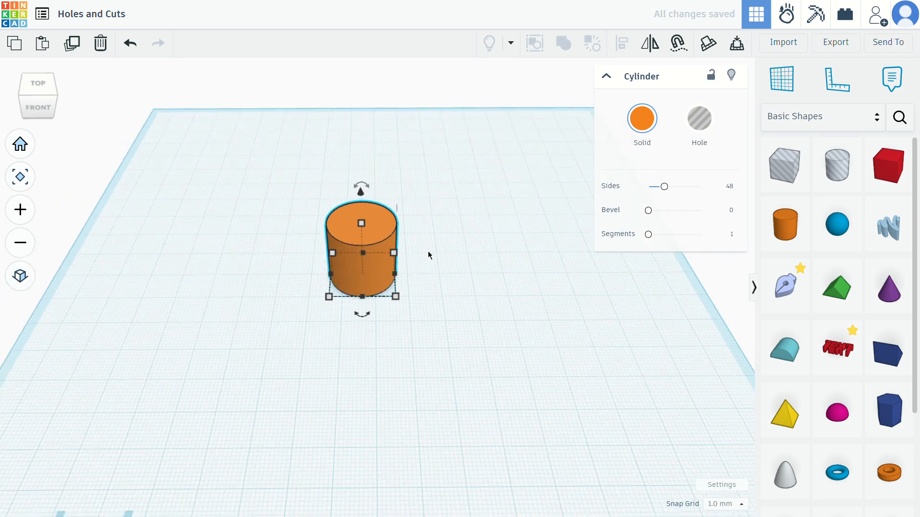
right_click_drag(439, 260, 499, 280)
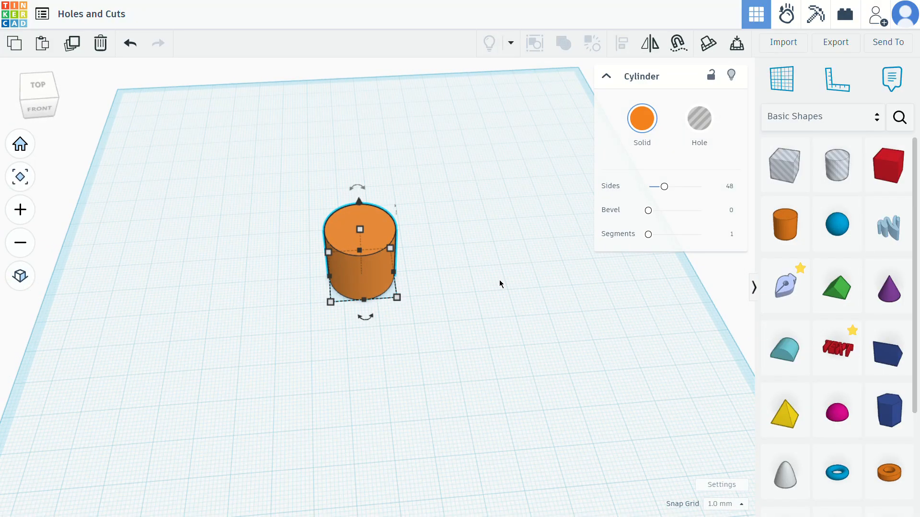
mouse_move(394, 304)
right_mouse_down()
mouse_move(444, 329)
mouse_move(410, 304)
right_mouse_up()
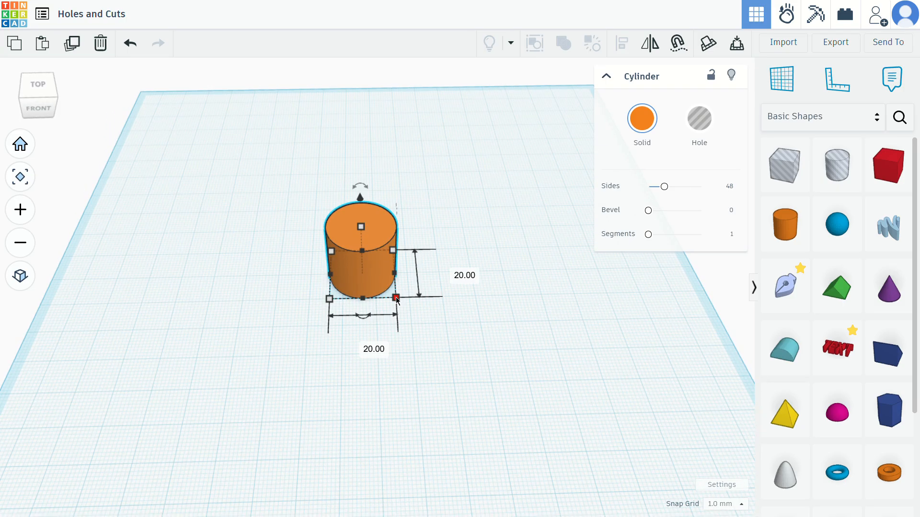
left_click_drag(396, 298, 411, 313)
key("ctrl+z")
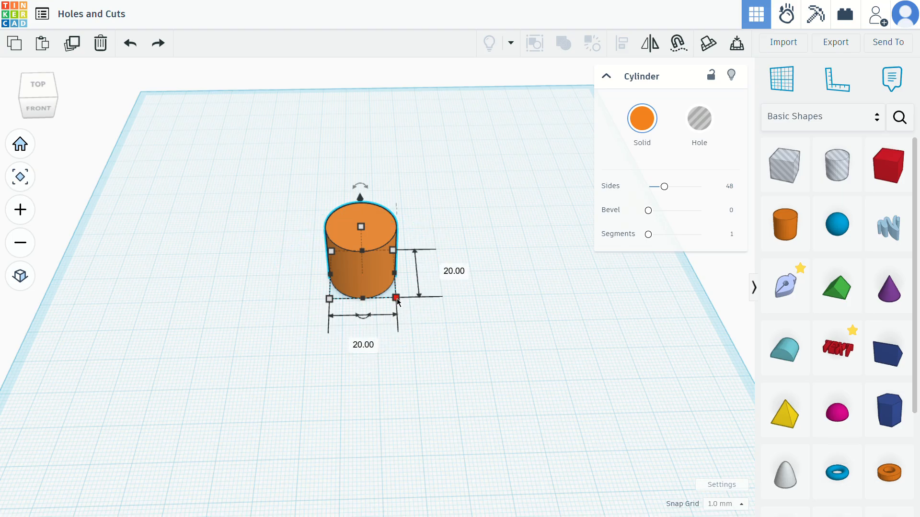
Set the front-to-back length of the cylinder's base to 40 mm.
left_click(454, 271)
left_click(367, 347)
left_click(465, 276)
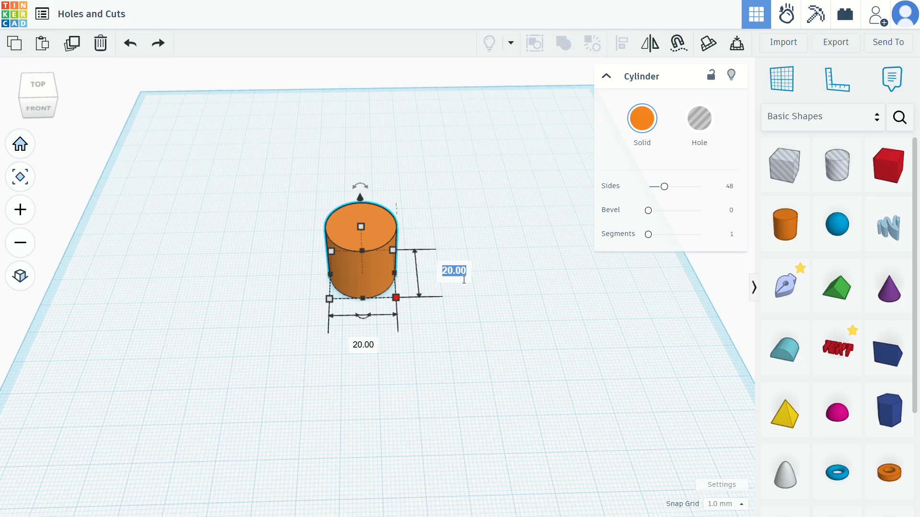
left_click(474, 238)
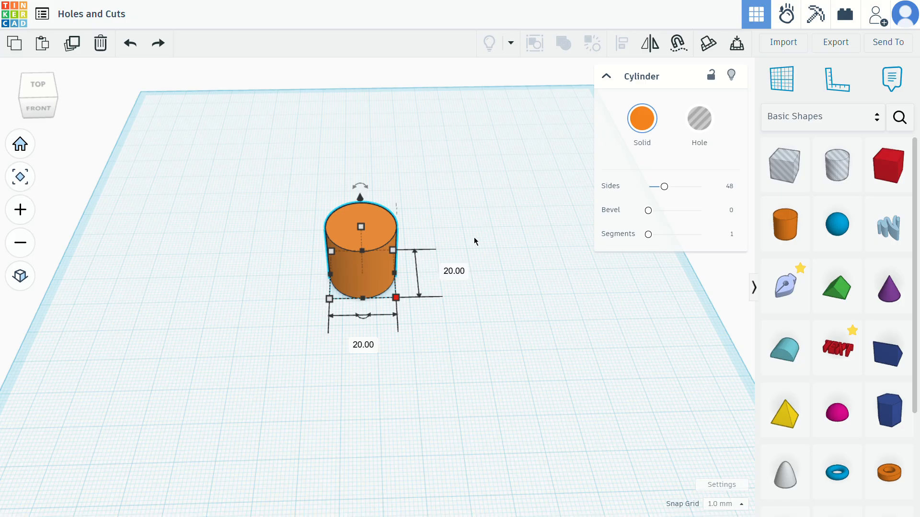
left_click(452, 277)
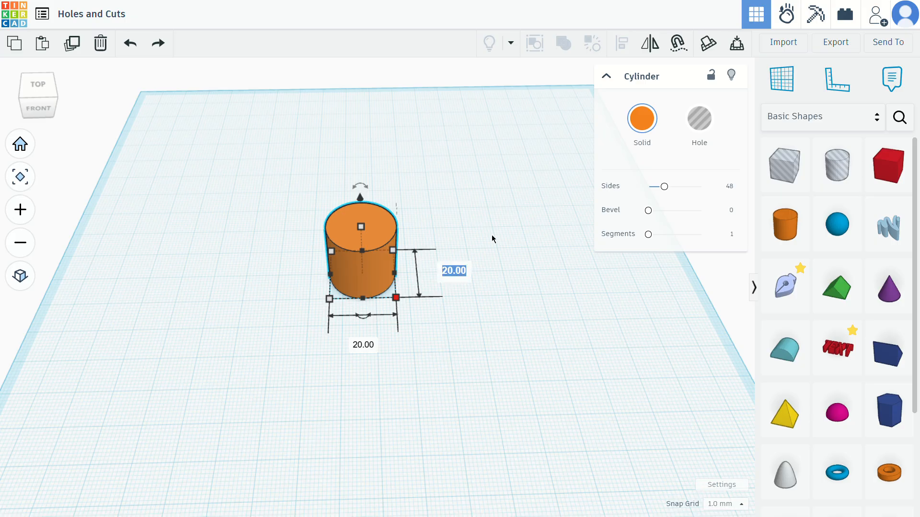
type("40")
key("Return")
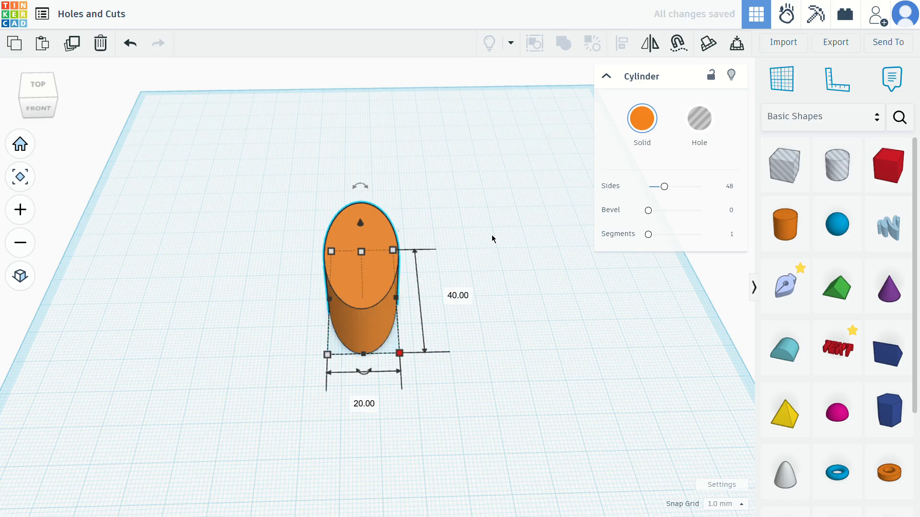
Set the side-to-side width of the cylinder's base to 40 mm.
left_click(365, 402)
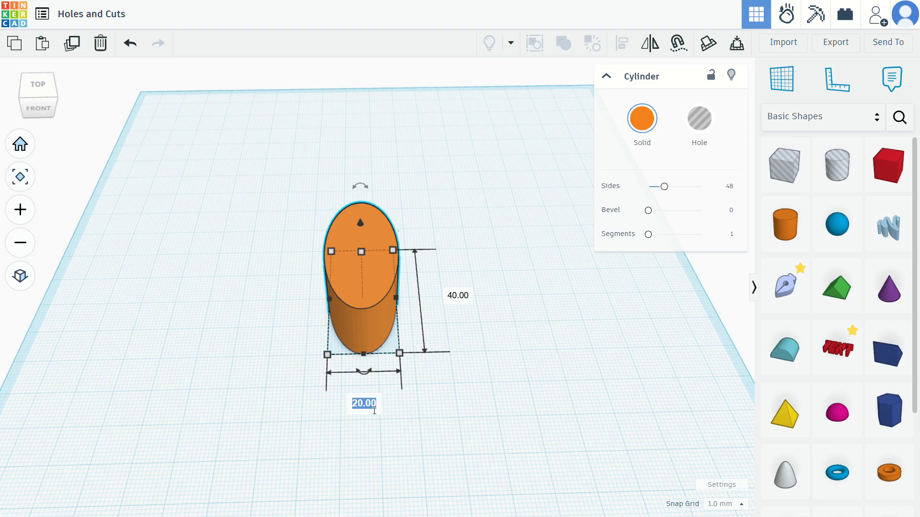
type("40")
key("Return")
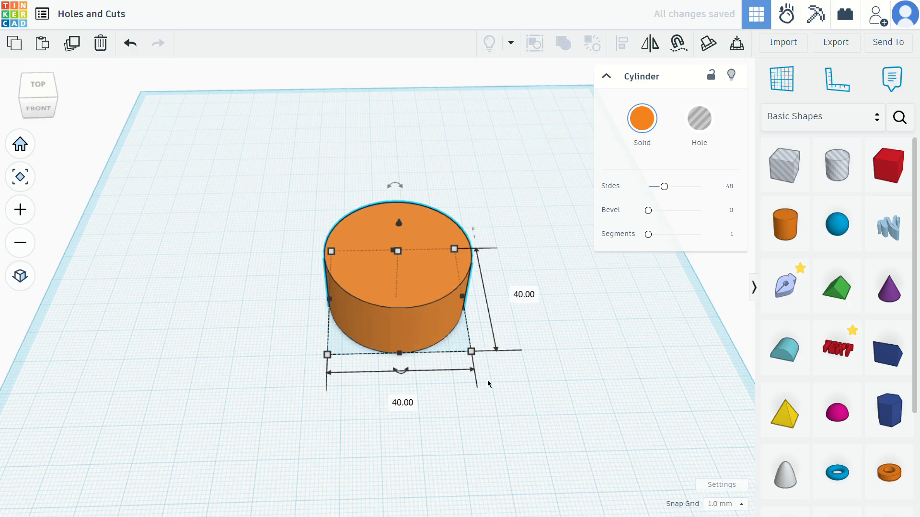
left_click(507, 392)
left_click(441, 335)
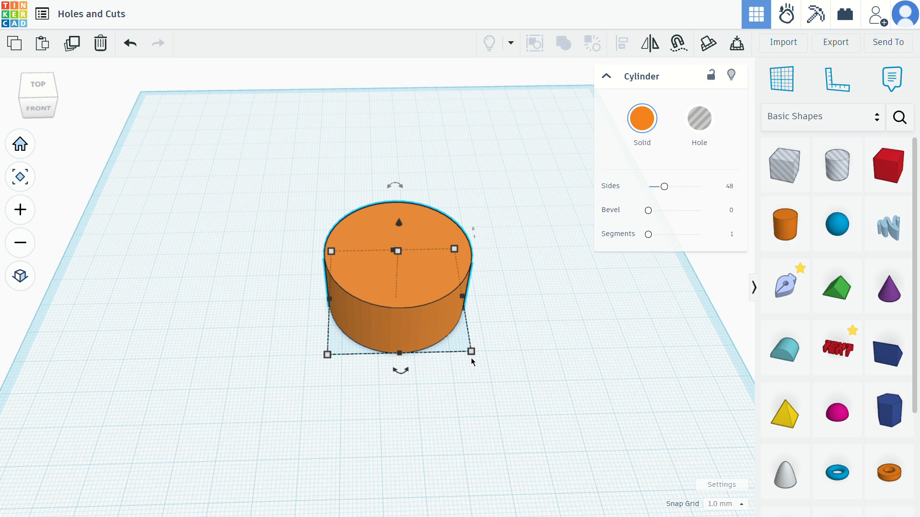
Scale the cylinder down proportionally from its front corner to a base about 33 mm wide.
mouse_move(472, 352)
left_click_drag(472, 352, 443, 331)
left_click_drag(419, 314, 438, 335)
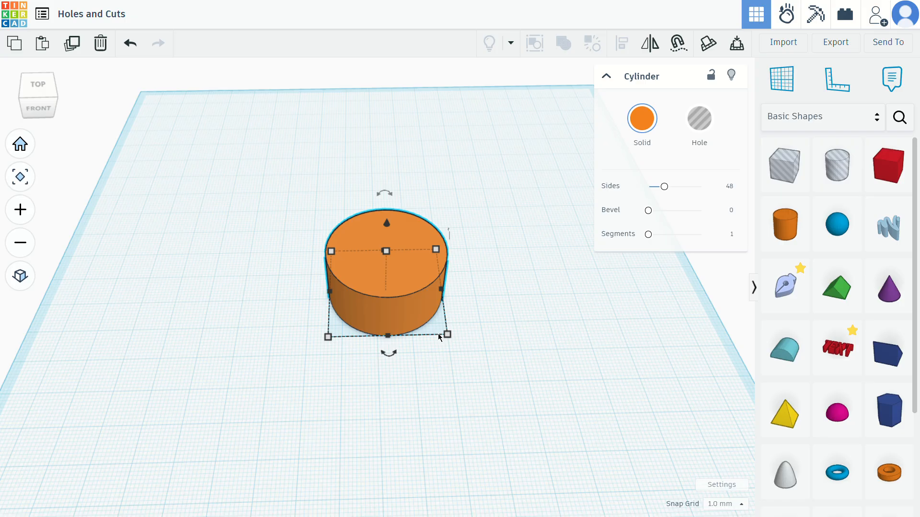
Try stretching the cylinder's base unevenly to about 36 by 42 mm, undo the stretches and deselect the cylinder.
mouse_move(448, 335)
left_mouse_down()
mouse_move(460, 362)
mouse_move(464, 332)
mouse_move(452, 352)
left_mouse_up()
left_click(506, 297)
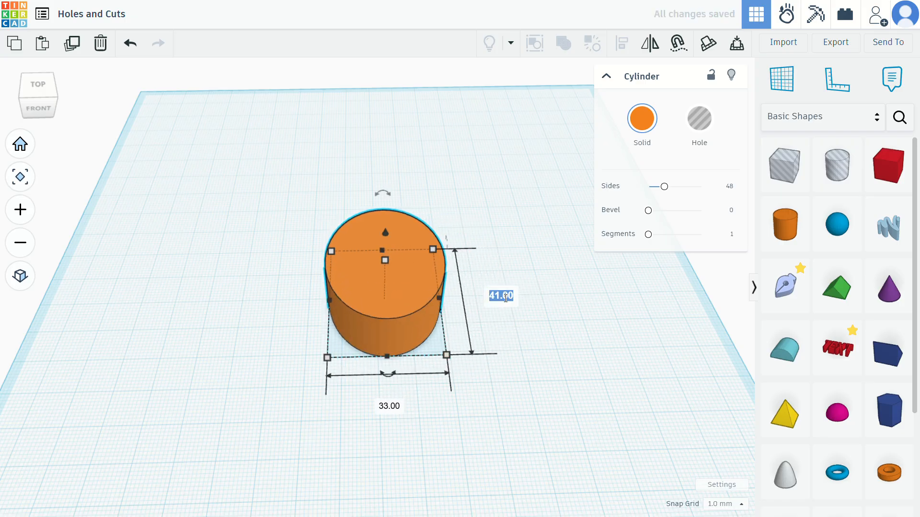
mouse_move(446, 355)
left_mouse_down()
mouse_move(450, 323)
mouse_move(467, 314)
mouse_move(454, 358)
mouse_move(491, 385)
mouse_move(457, 357)
left_mouse_up()
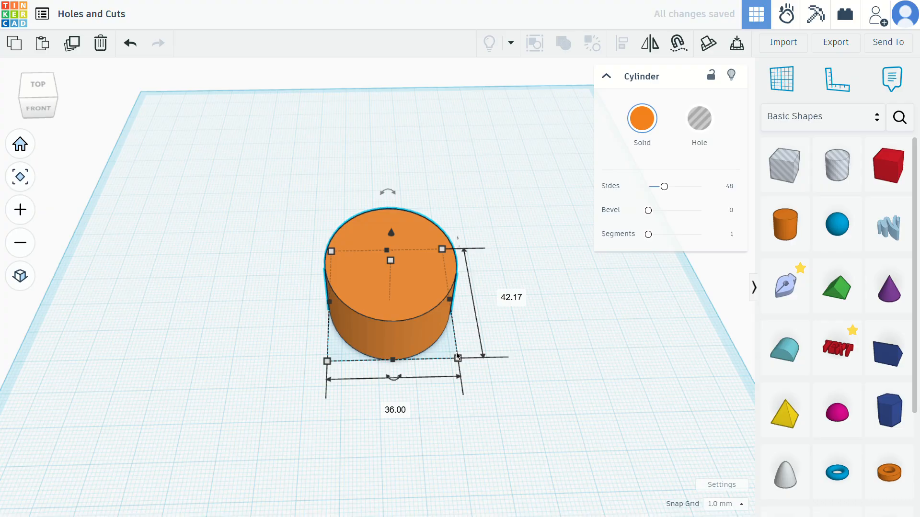
key("ctrl+z")
key("ctrl+z")
key("ctrl+z")
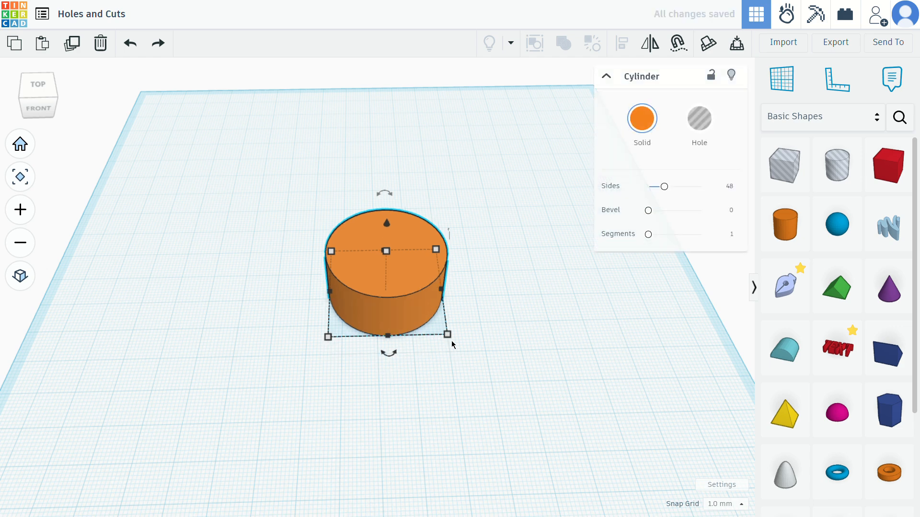
left_click(508, 256)
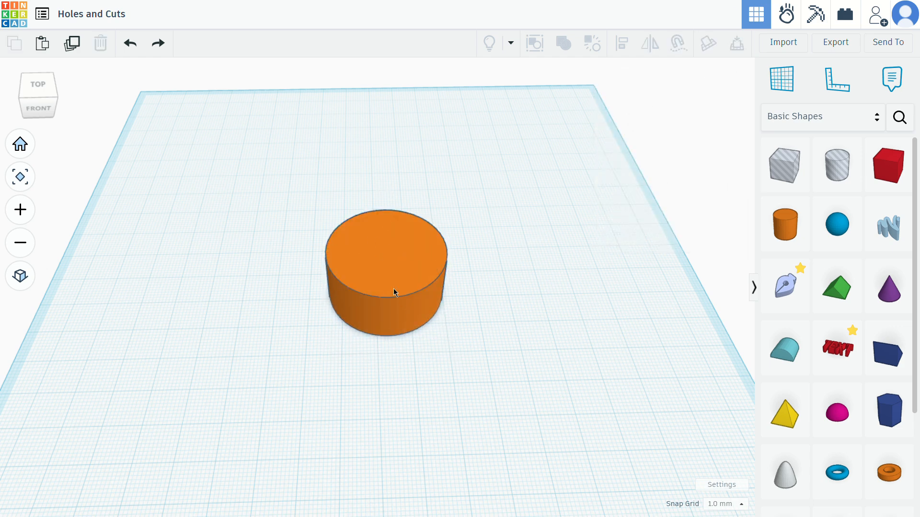
Move the large cylinder to one side and place a second, smaller solid cylinder beside it.
left_click_drag(386, 266, 312, 263)
left_click(398, 273)
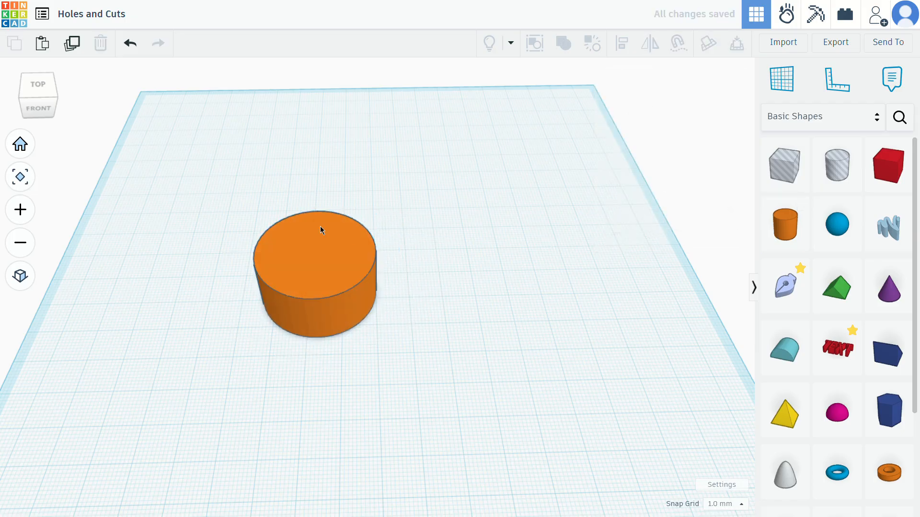
left_click_drag(795, 228, 429, 301)
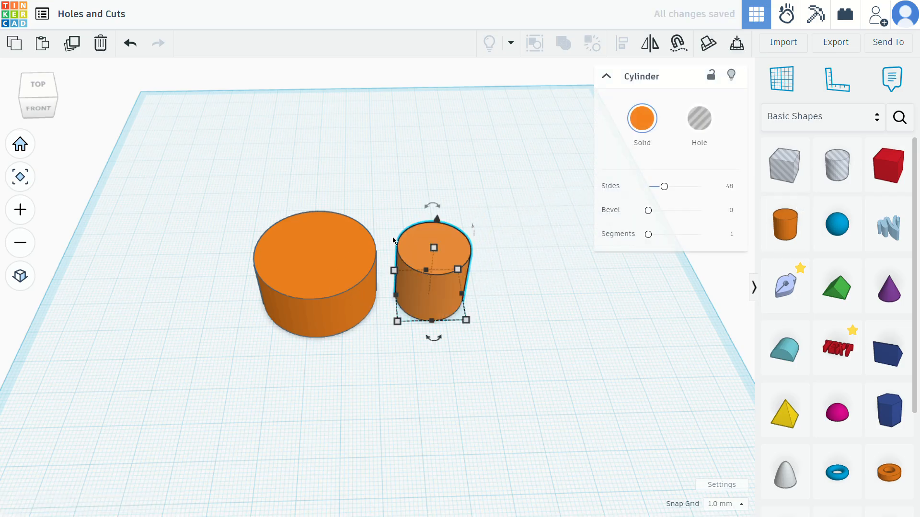
Select the large and small cylinders alternately to compare their Solid and Hole settings.
left_click(308, 263)
left_click(419, 256)
left_click(327, 263)
left_click(415, 249)
left_click(327, 258)
left_click(421, 251)
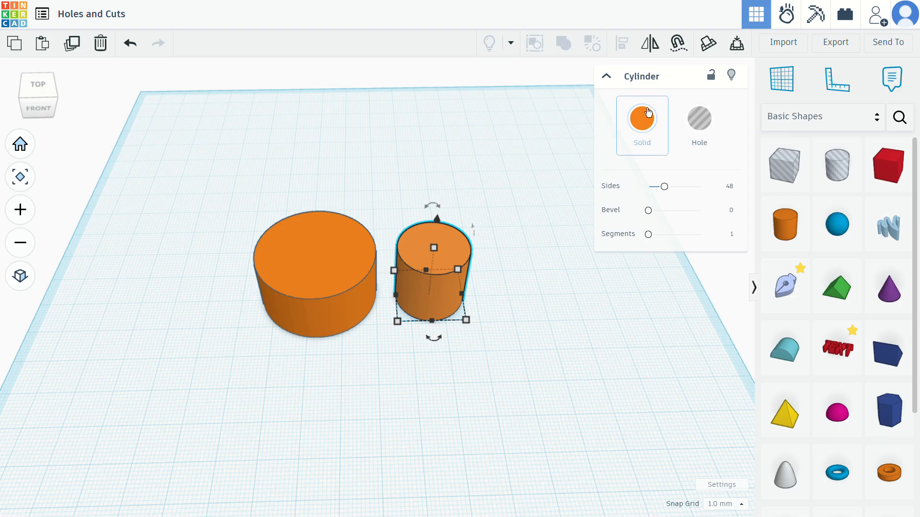
left_click(307, 264)
left_click(437, 244)
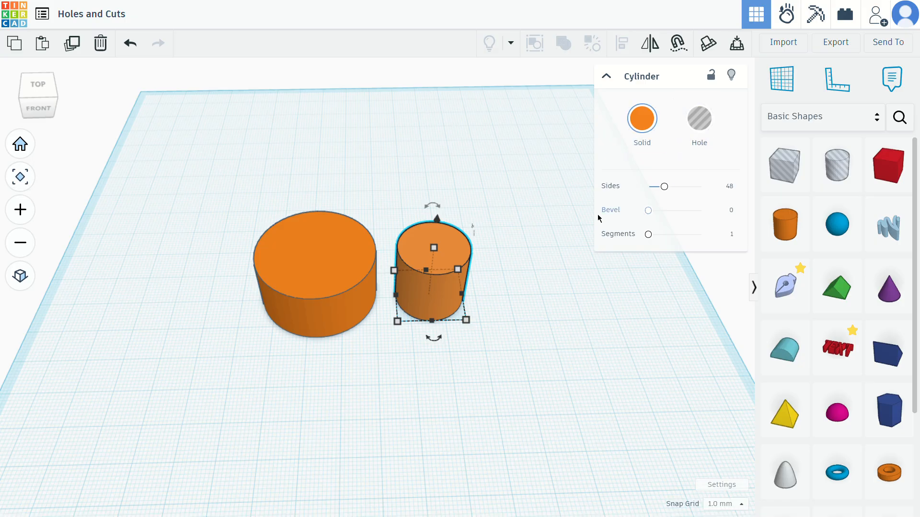
left_click(482, 280)
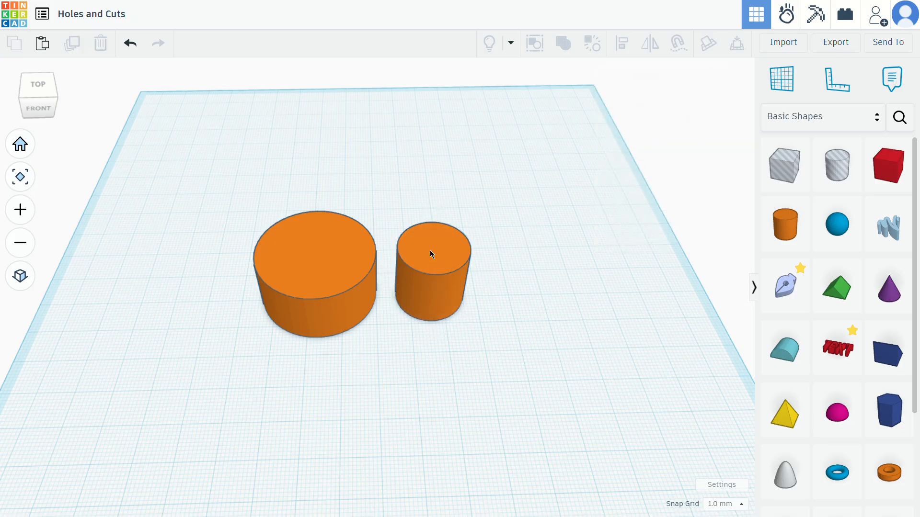
Turn the smaller cylinder into a hole and deselect it.
left_click(435, 255)
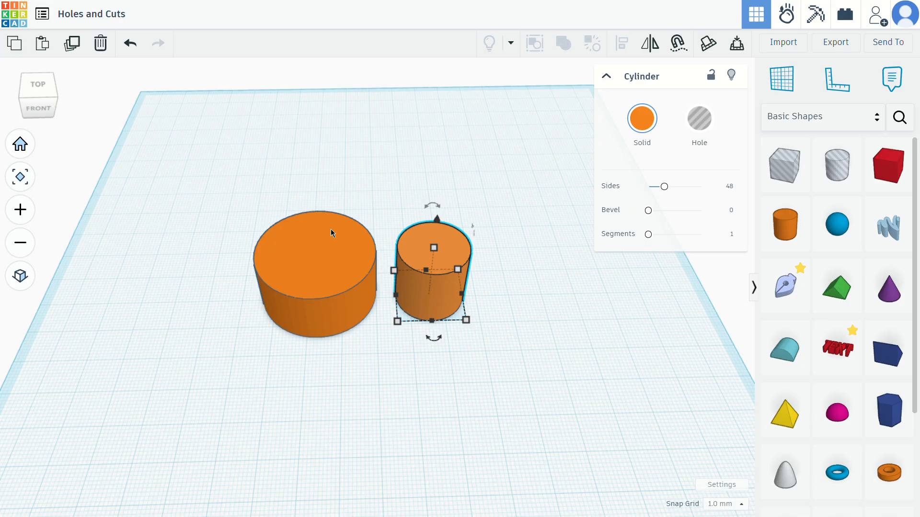
left_click(331, 255)
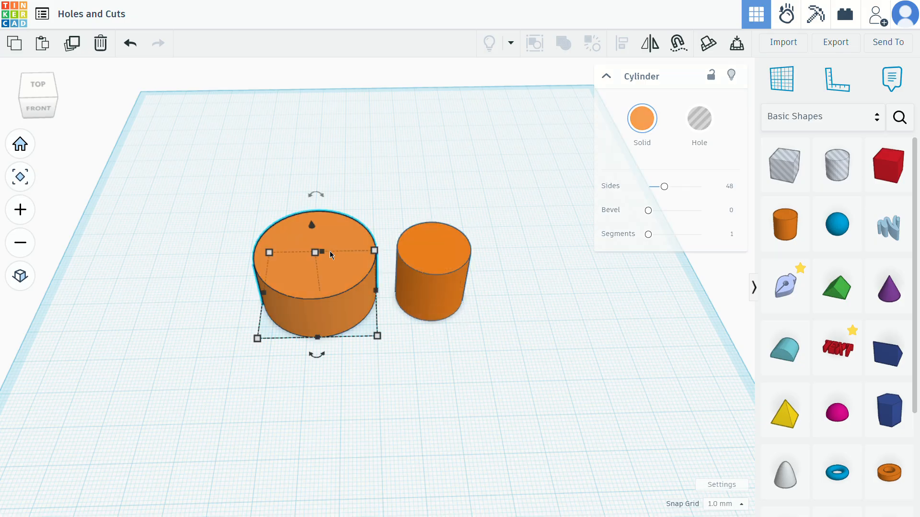
left_click(403, 245)
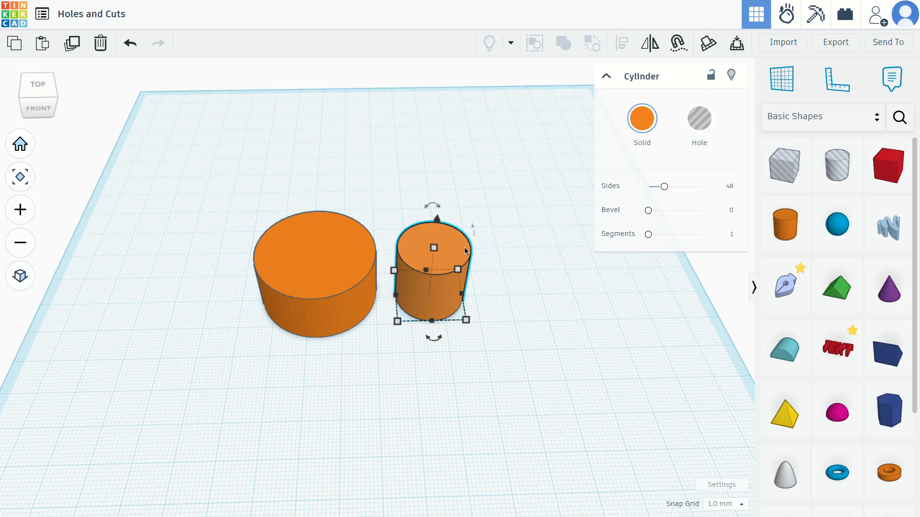
left_click(716, 142)
left_click(484, 320)
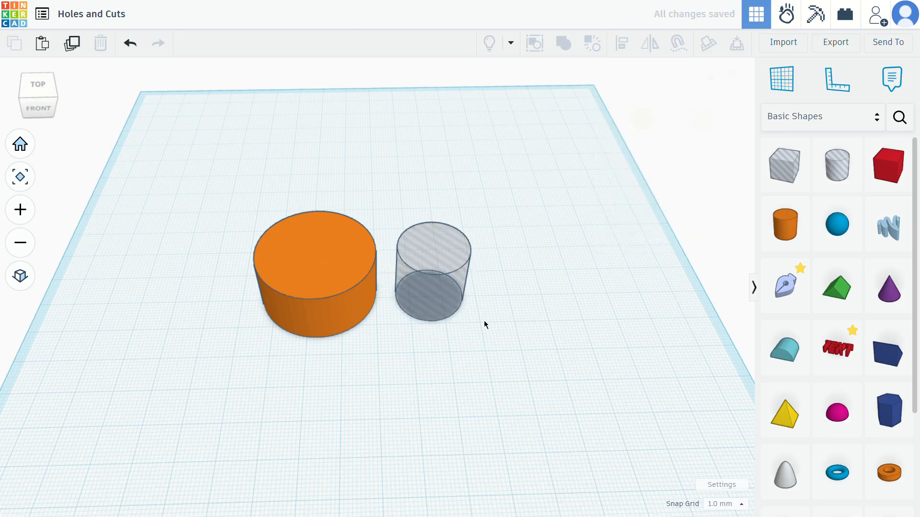
Examine the transparent hole cylinder and the large solid cylinder beside it from several angles.
right_click_drag(484, 320, 434, 298)
scroll(435, 297, "up", 5)
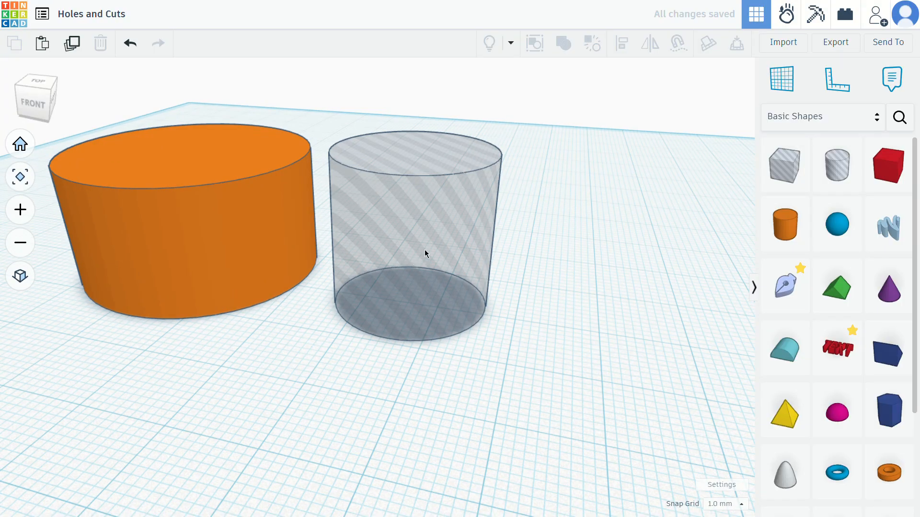
scroll(425, 249, "up", 5)
scroll(419, 185, "down", 8)
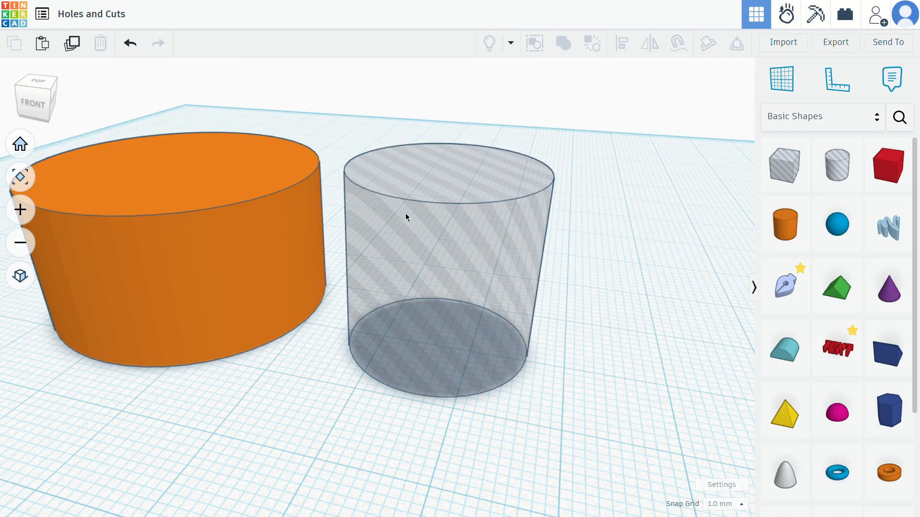
right_click_drag(505, 219, 583, 267)
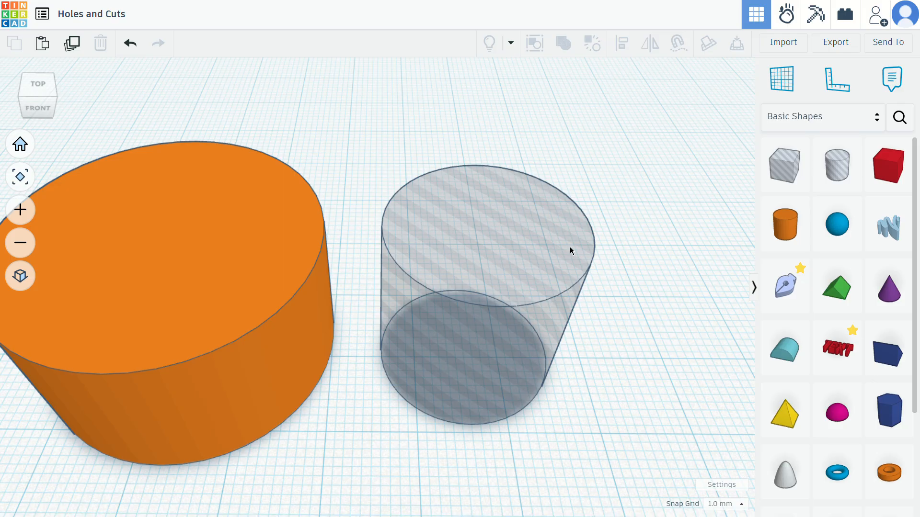
left_click(166, 267)
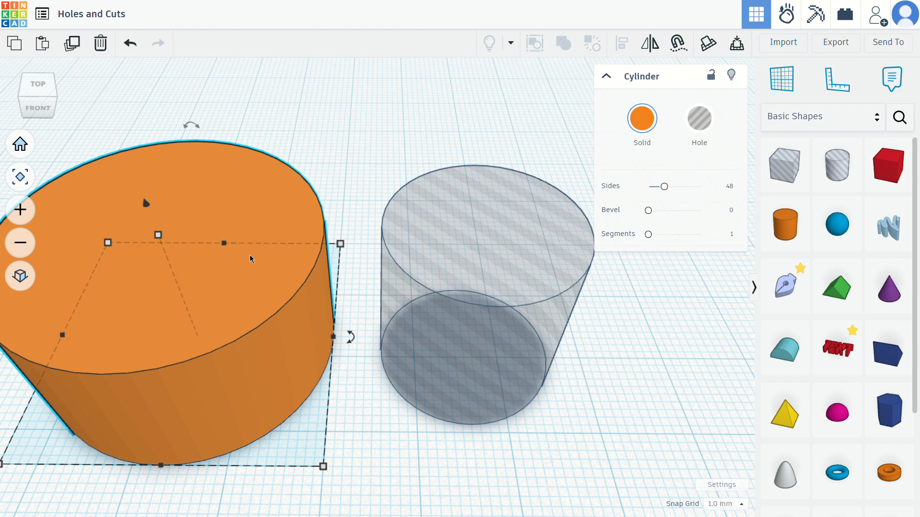
scroll(304, 229, "down", 4)
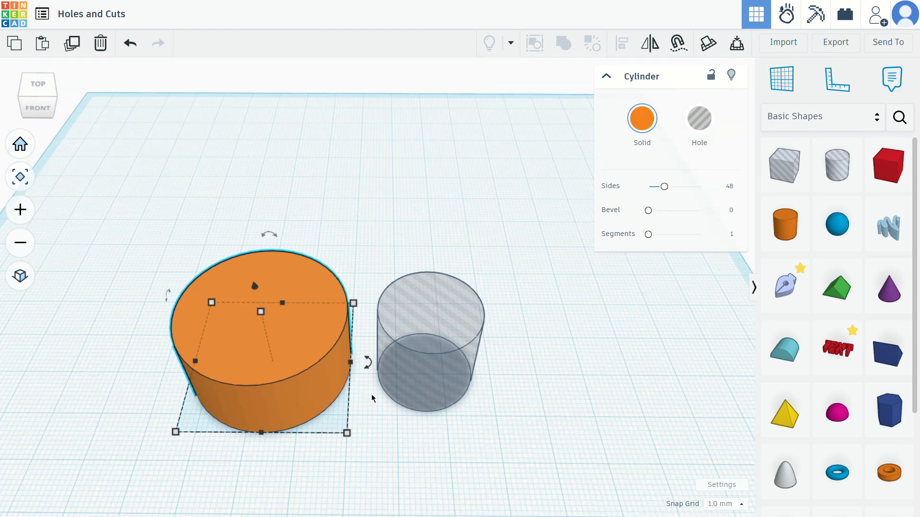
left_click(372, 410)
Move the hole cylinder into the middle of the large cylinder and stretch its height to 21 mm.
left_click(442, 330)
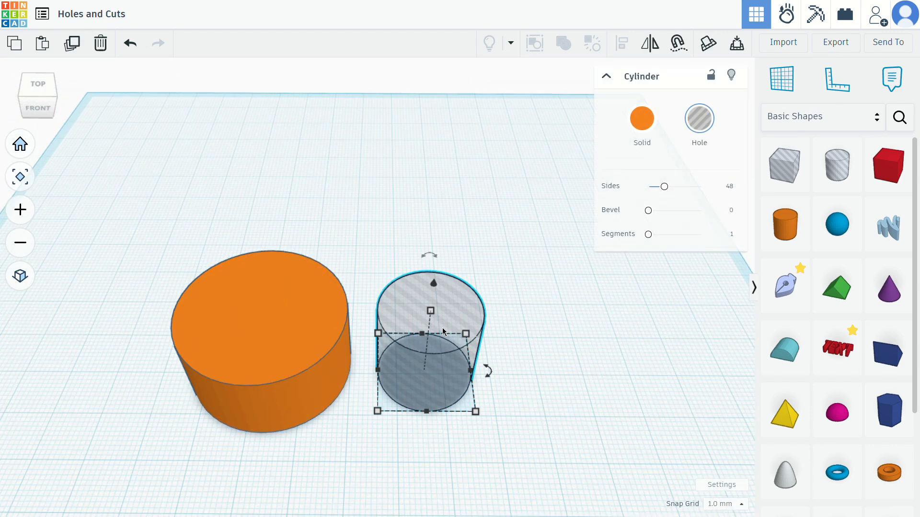
left_click_drag(462, 309, 291, 300)
key("f")
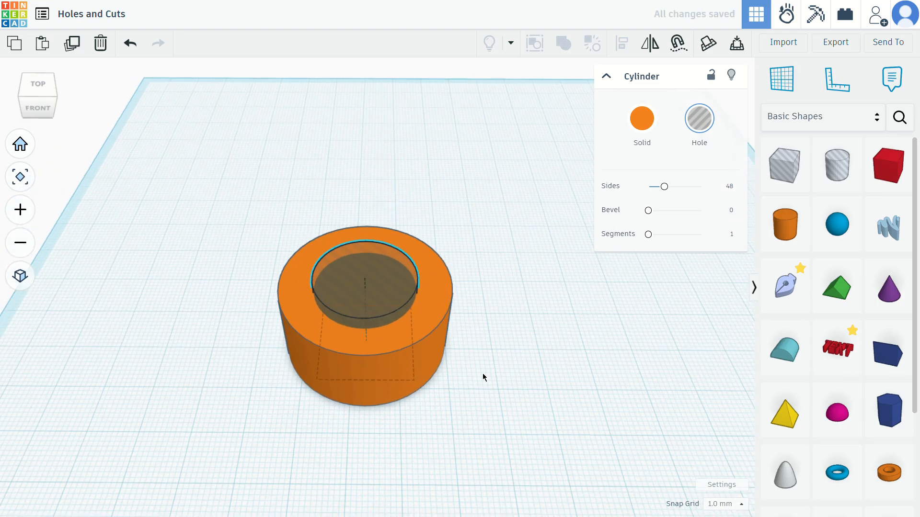
right_click_drag(538, 384, 497, 433)
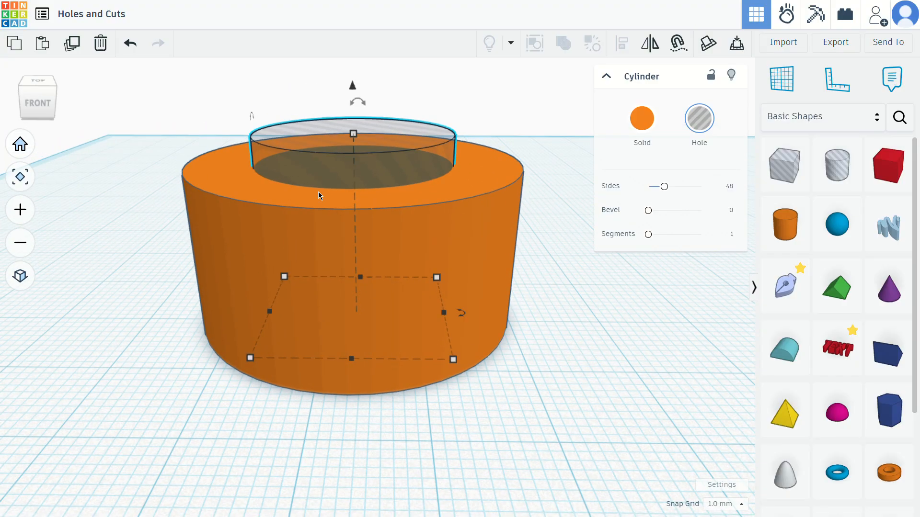
mouse_move(353, 133)
left_mouse_down()
mouse_move(350, 196)
mouse_move(355, 102)
mouse_move(355, 133)
left_mouse_up()
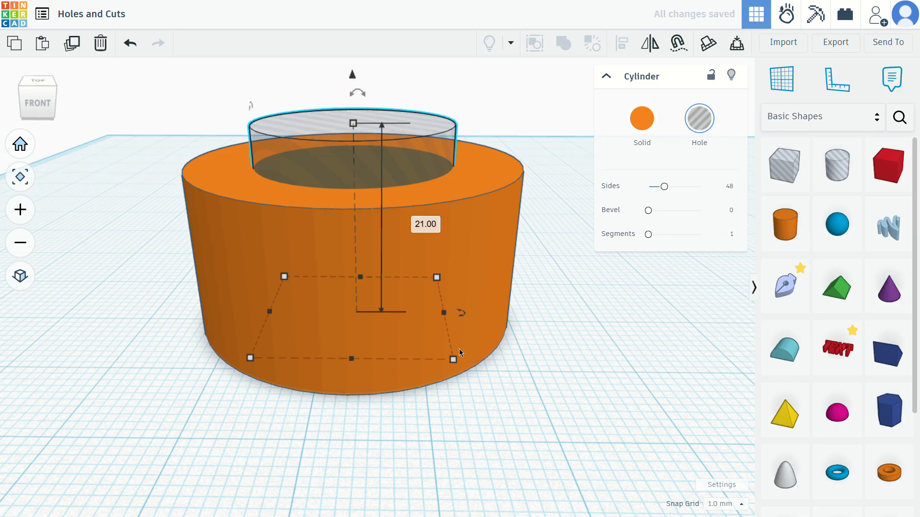
Try resizing the hole cylinder's base from its front corner and undo the change.
scroll(442, 268, "down", 2)
mouse_move(450, 331)
left_mouse_down()
mouse_move(529, 390)
mouse_move(472, 335)
mouse_move(448, 334)
left_mouse_up()
key("ctrl+z")
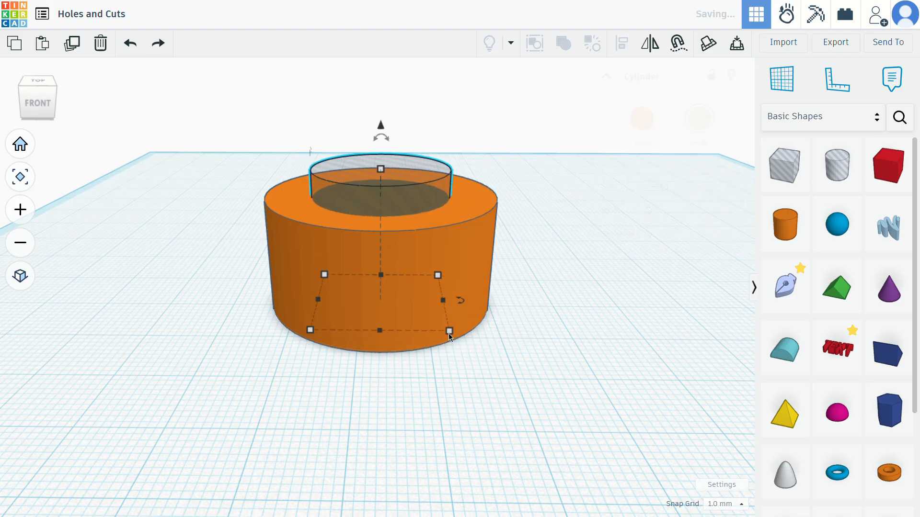
Pull the hole cylinder out beside the large cylinder, move it back inside and nudge it to the middle.
left_click_drag(401, 177, 196, 191)
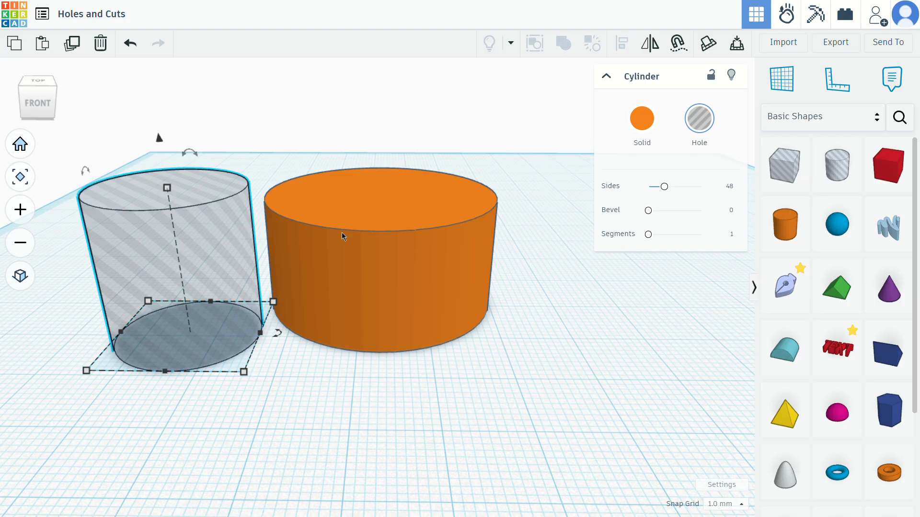
right_click_drag(341, 232, 340, 302)
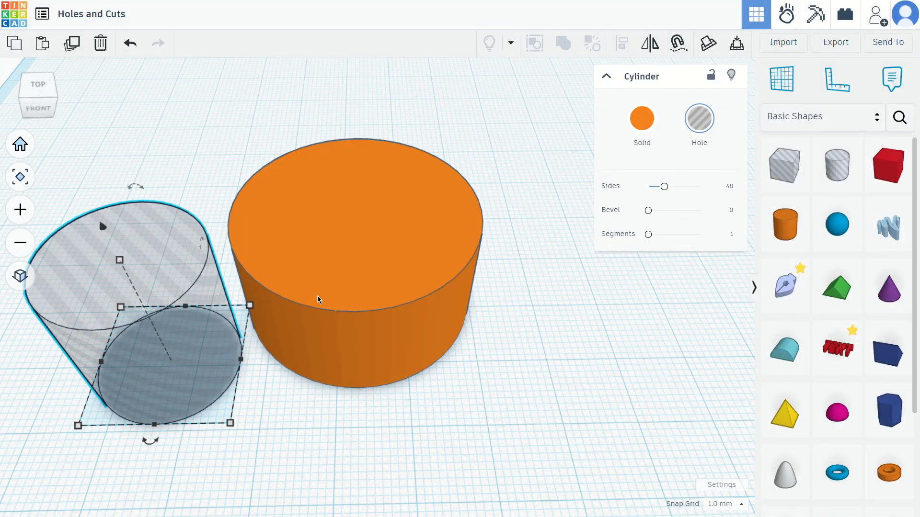
left_click_drag(170, 287, 419, 230)
right_click_drag(419, 230, 531, 283)
mouse_move(326, 246)
left_mouse_down()
mouse_move(309, 257)
mouse_move(339, 240)
mouse_move(324, 264)
mouse_move(323, 255)
left_mouse_up()
left_click_drag(320, 254, 324, 253)
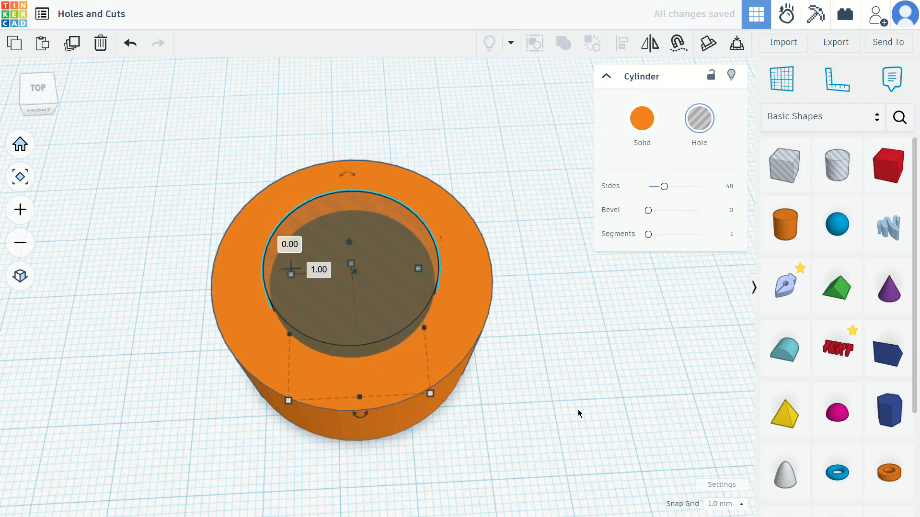
Examine how the hole cylinder sits inside the large solid cylinder from several angles and distances.
right_click_drag(566, 422, 547, 405)
right_click_drag(550, 436, 542, 419)
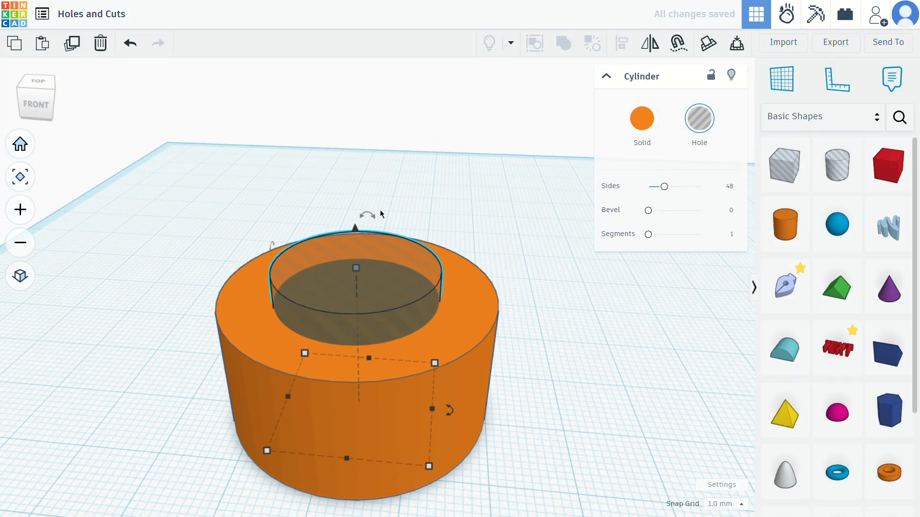
right_click_drag(534, 384, 549, 392)
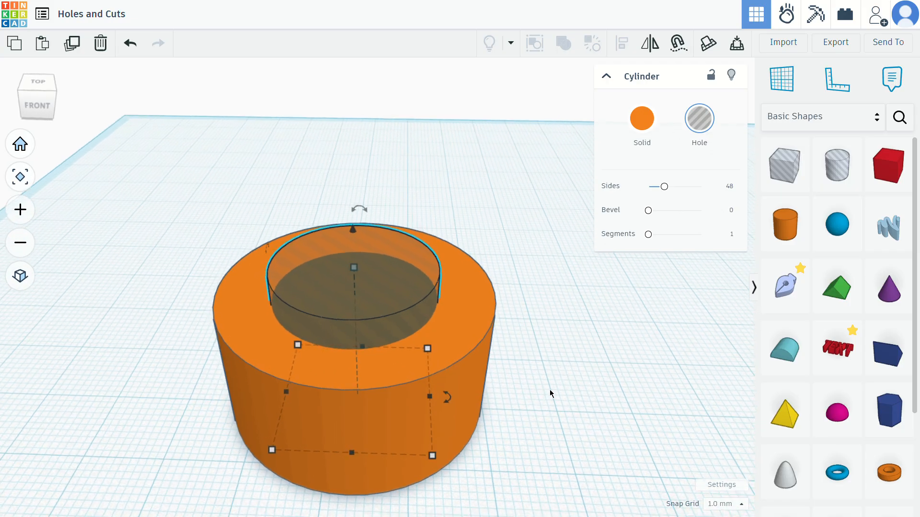
scroll(571, 376, "down", 3)
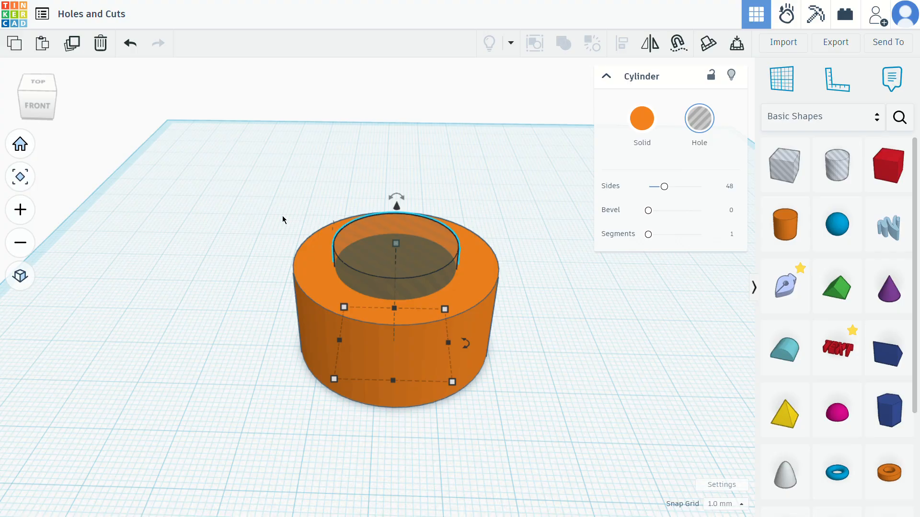
left_click_drag(297, 200, 297, 197)
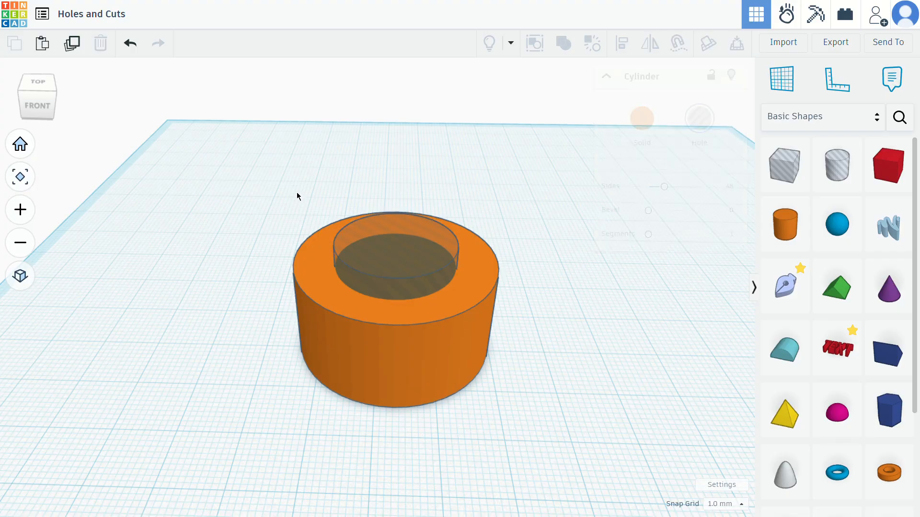
left_click_drag(322, 231, 324, 265)
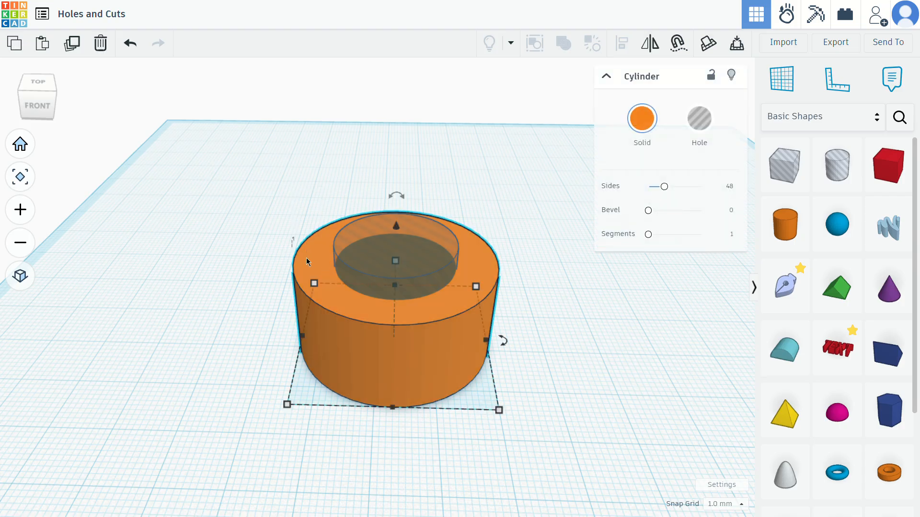
scroll(320, 269, "up", 5)
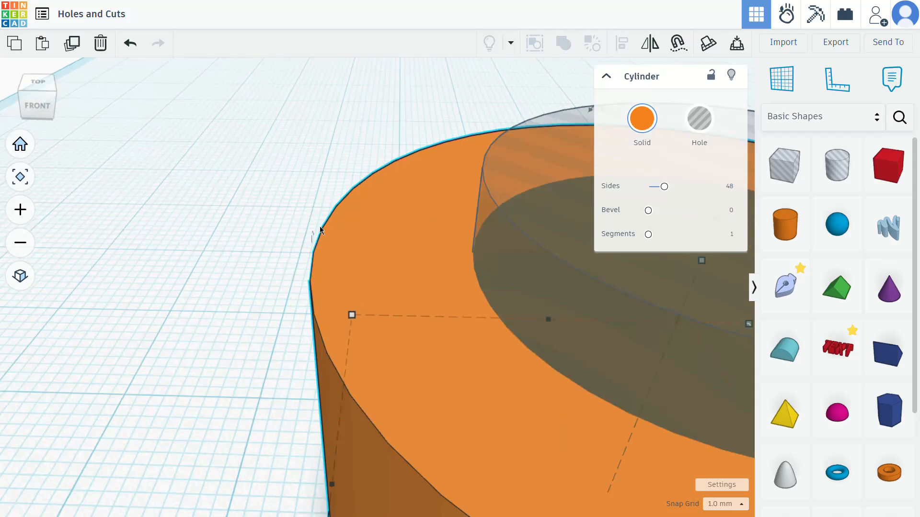
scroll(432, 144, "down", 5)
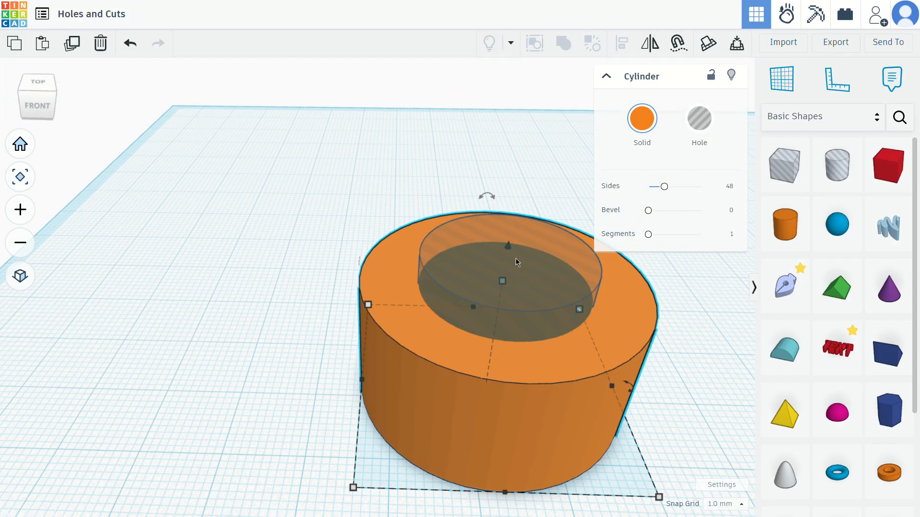
Select the solid and hole cylinders together and group them as a union to cut the hole.
left_click(360, 220)
left_click_drag(397, 252, 438, 263)
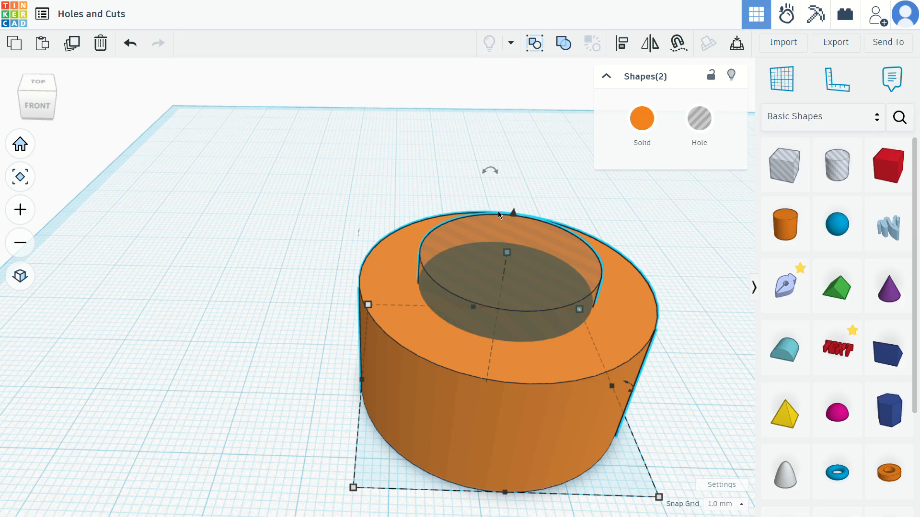
middle_click_drag(310, 291, 227, 268)
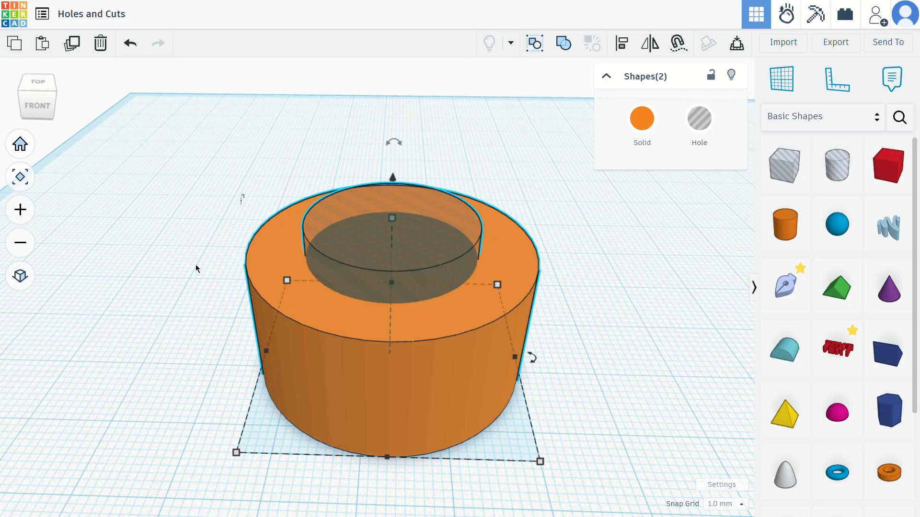
left_click(564, 43)
Raise the grouped ring above the workplane.
right_click_drag(575, 275, 366, 340)
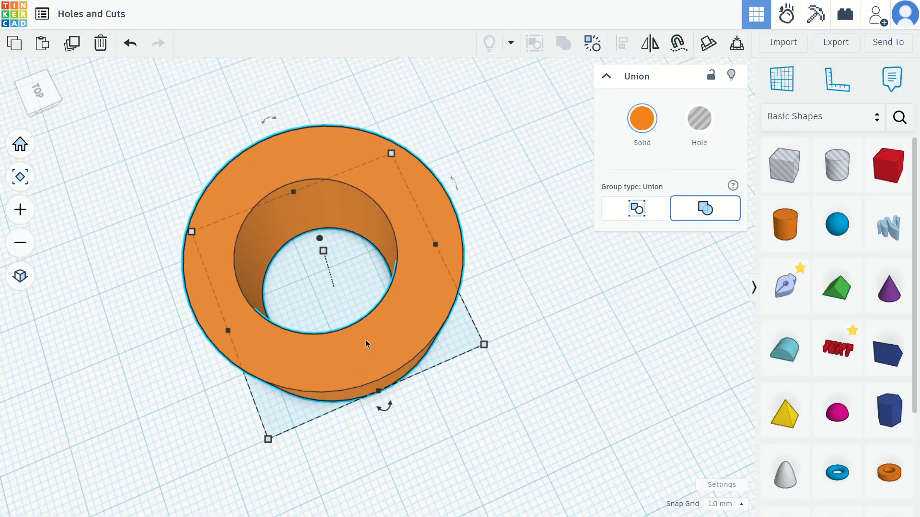
right_click_drag(502, 356, 549, 360)
left_click_drag(378, 139, 378, 65)
Examine the raised ring and its through-hole from above and from the front.
right_click_drag(395, 359, 389, 435)
scroll(476, 387, "down", 4)
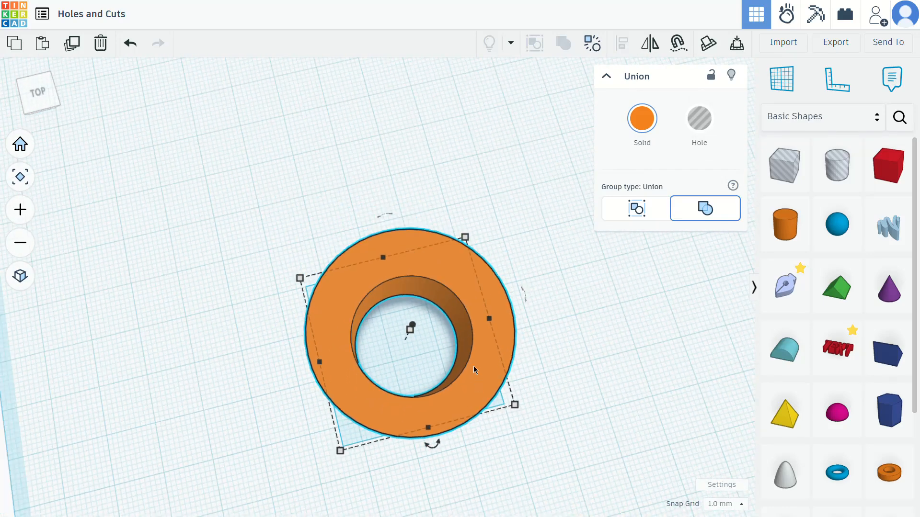
right_click_drag(617, 395, 540, 336)
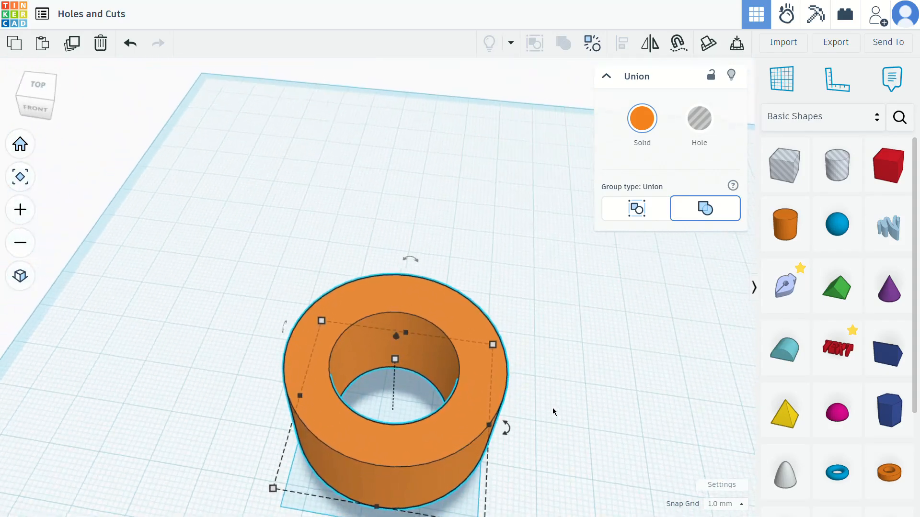
middle_click_drag(550, 401, 553, 322)
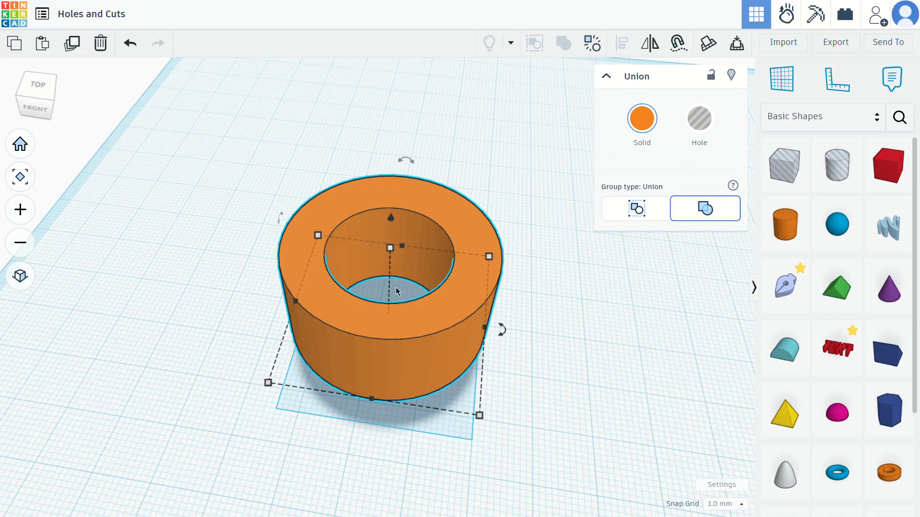
scroll(396, 286, "up", 3)
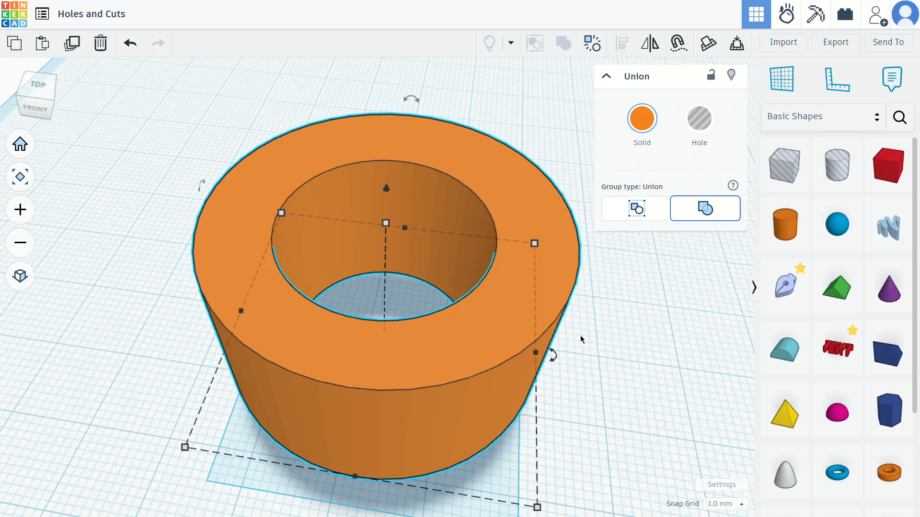
right_click_drag(667, 352, 603, 360)
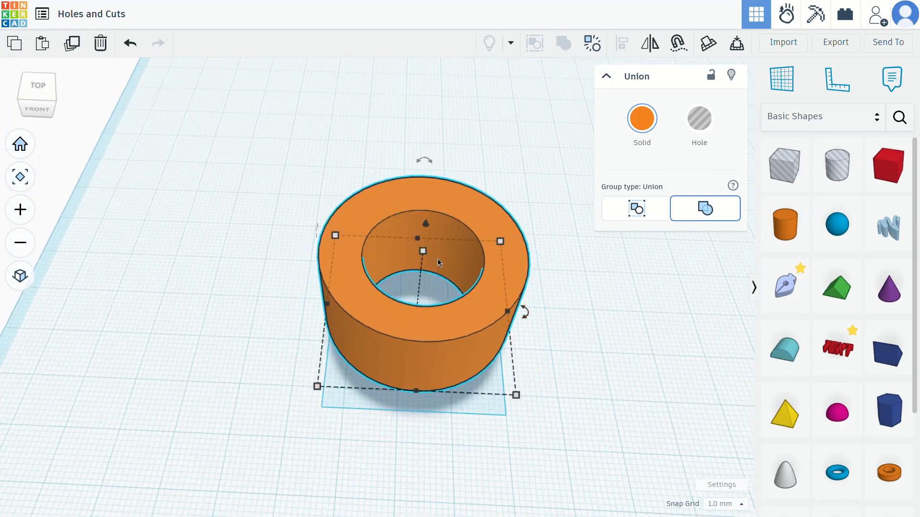
middle_click_drag(609, 270, 484, 245)
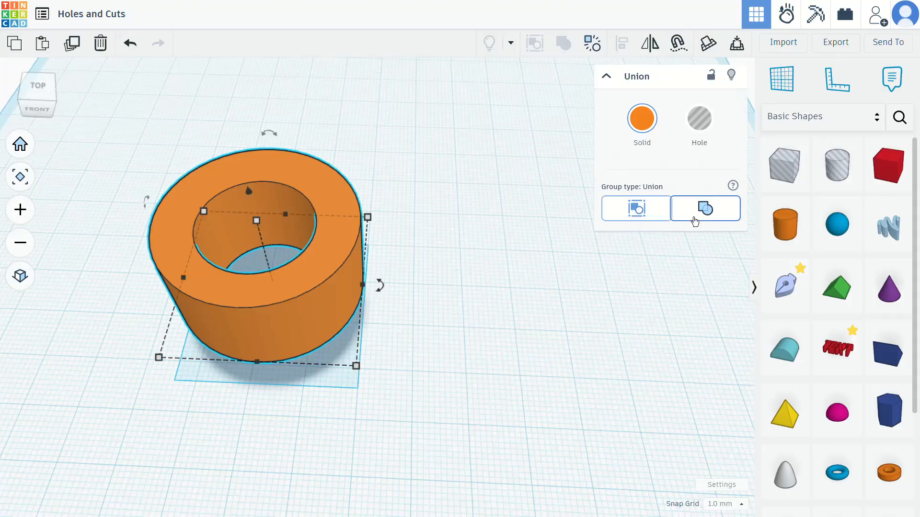
Place a new solid cylinder beside the ring and scale it up from its front corner.
left_click(786, 224)
left_click(454, 283)
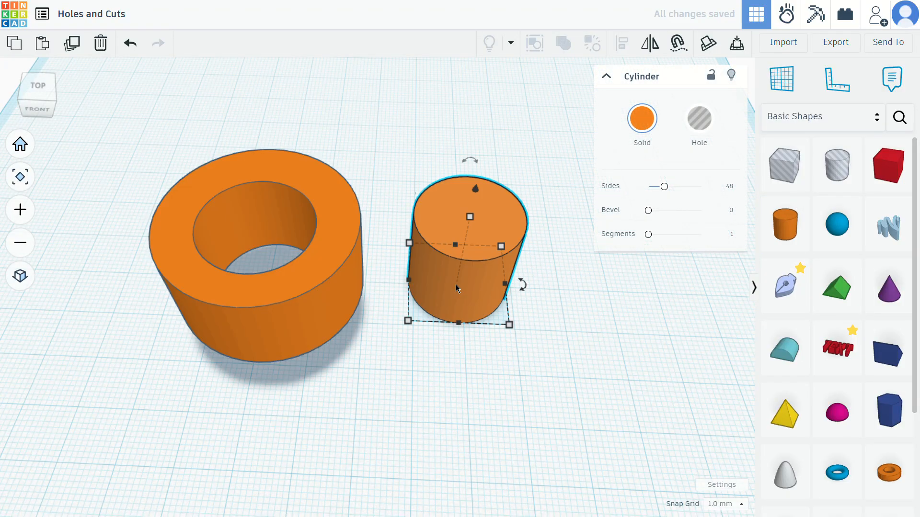
left_click_drag(509, 324, 586, 384)
Place a copy of the enlarged cylinder in front of the other shapes, try shrinking its base and undo the resize.
left_click_drag(524, 191, 460, 452)
scroll(460, 418, "down", 1)
middle_click_drag(527, 415, 465, 253)
left_click_drag(407, 378, 383, 350)
key("ctrl+z")
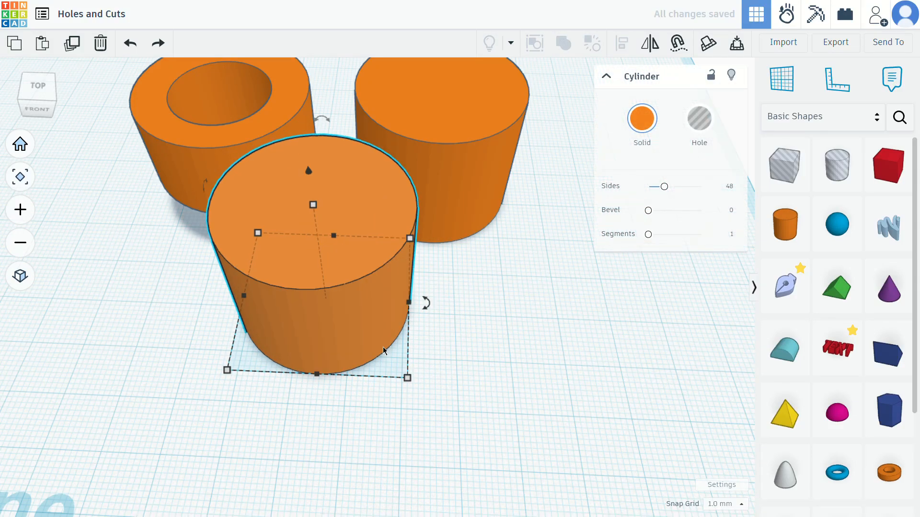
Reapply the undone resize of the front cylinder and turn that cylinder into a hole.
key("ctrl+y")
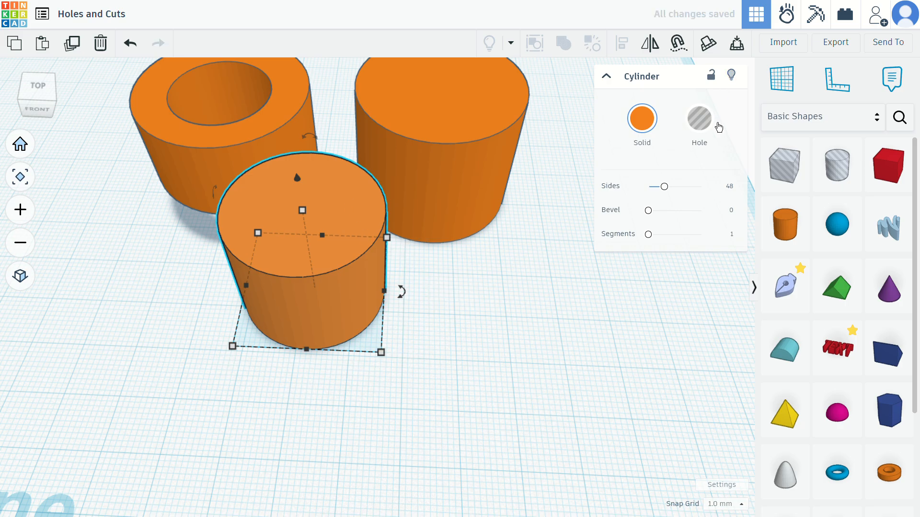
left_click(714, 119)
Move the hole cylinder into the solid cylinder behind it, off-centre so that it sticks out past the solid's edge.
left_click_drag(338, 204, 476, 121)
right_click_drag(385, 177, 378, 245)
middle_click_drag(378, 242, 486, 348)
left_click_drag(488, 245, 443, 226)
left_click(554, 225)
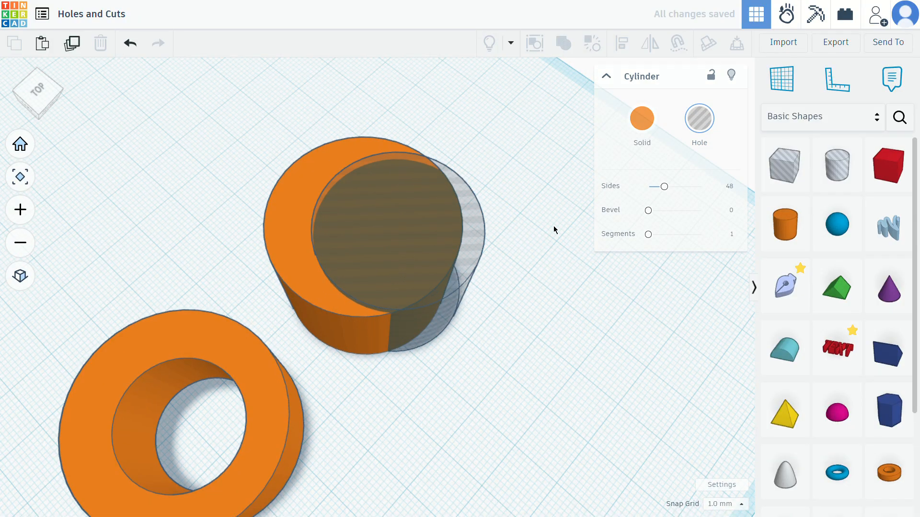
Group the off-centre hole with the solid cylinder it overlaps to cut a crescent shape.
right_click_drag(369, 237, 375, 321)
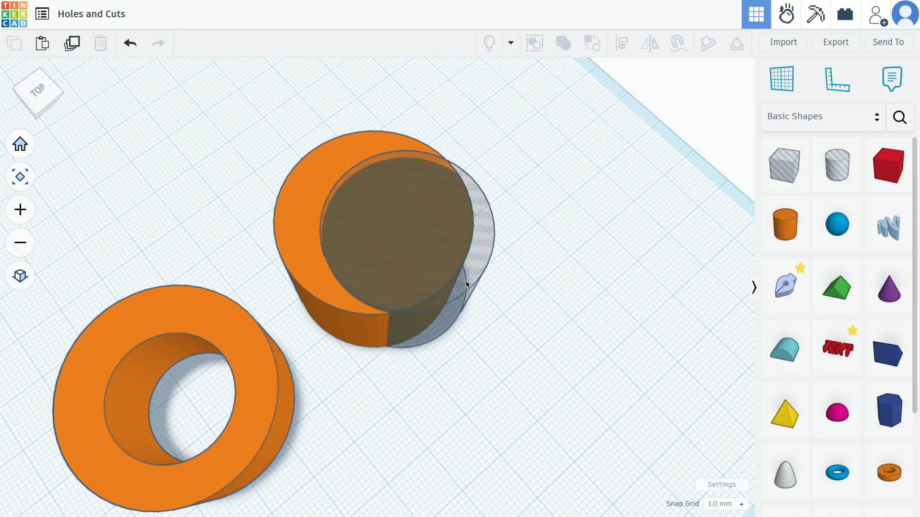
scroll(465, 281, "up", 5)
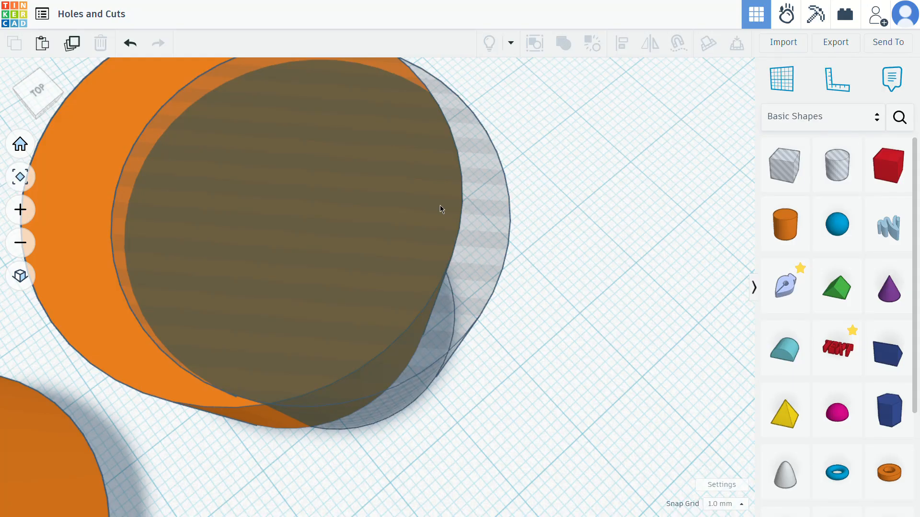
scroll(499, 217, "down", 5)
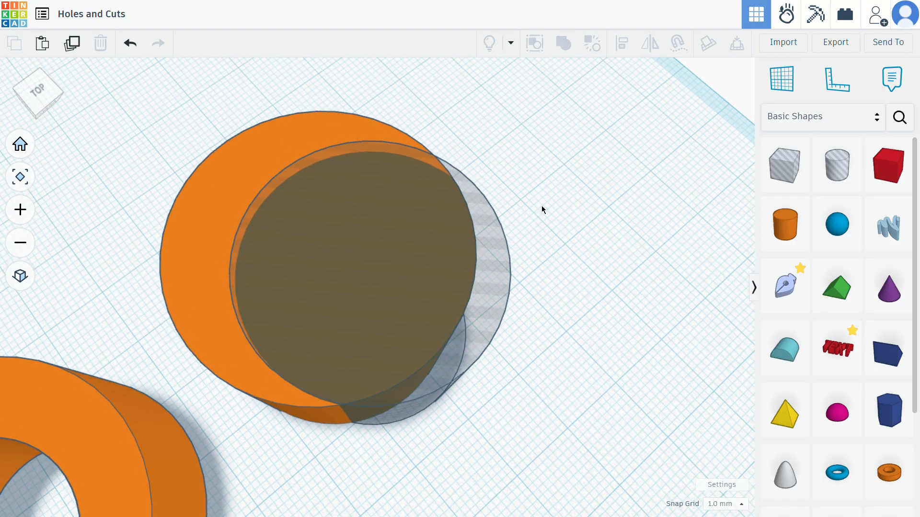
middle_click_drag(525, 246, 565, 190)
left_click_drag(214, 91, 406, 272)
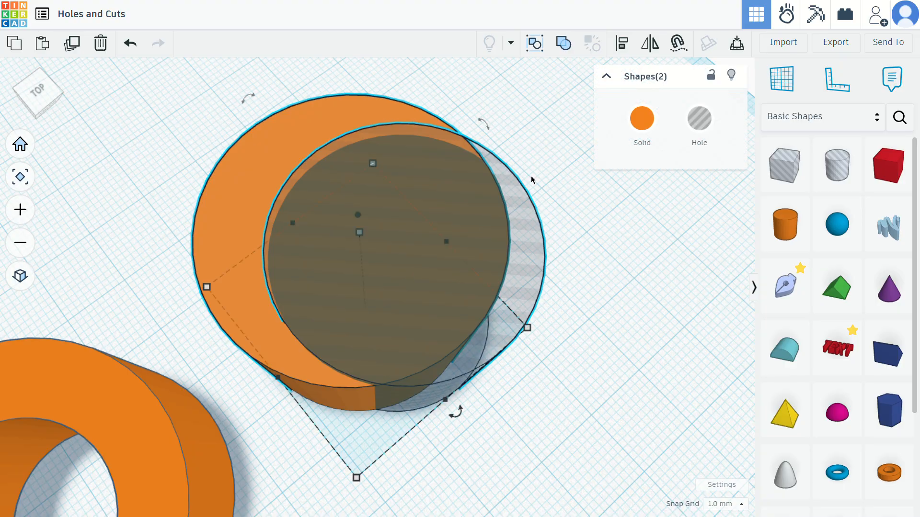
left_click(565, 45)
right_click_drag(544, 370, 449, 364)
scroll(449, 364, "down", 3)
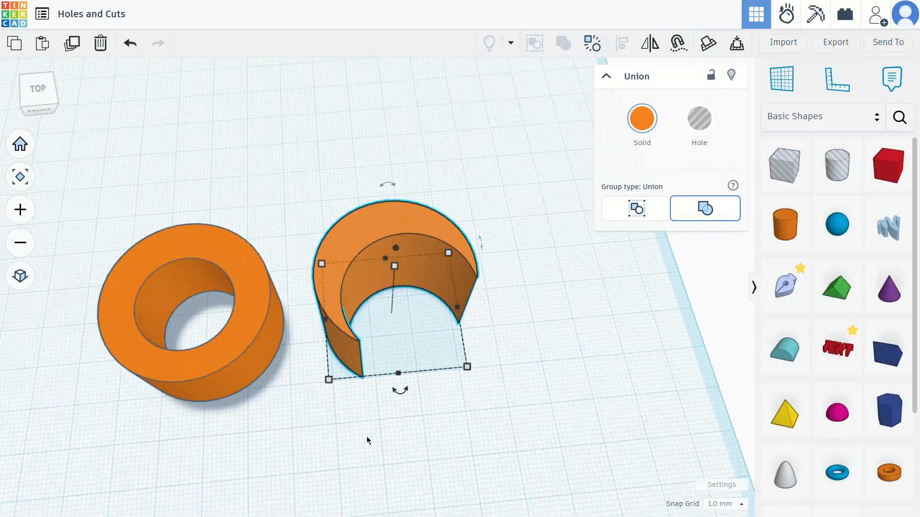
Flatten the crescent into a thin plate by reducing its height.
left_click(372, 438)
left_click_drag(378, 238, 374, 165)
right_click_drag(485, 302, 504, 299)
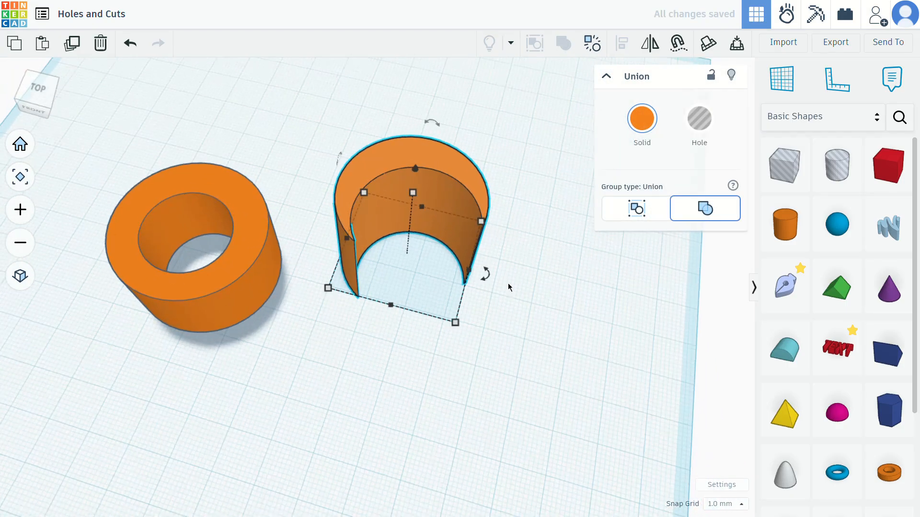
left_click(504, 295)
scroll(469, 230, "up", 5)
right_click_drag(512, 267, 659, 199)
scroll(412, 134, "up", 2)
left_click(401, 133)
left_click_drag(354, 133, 359, 267)
right_click_drag(390, 364, 543, 498)
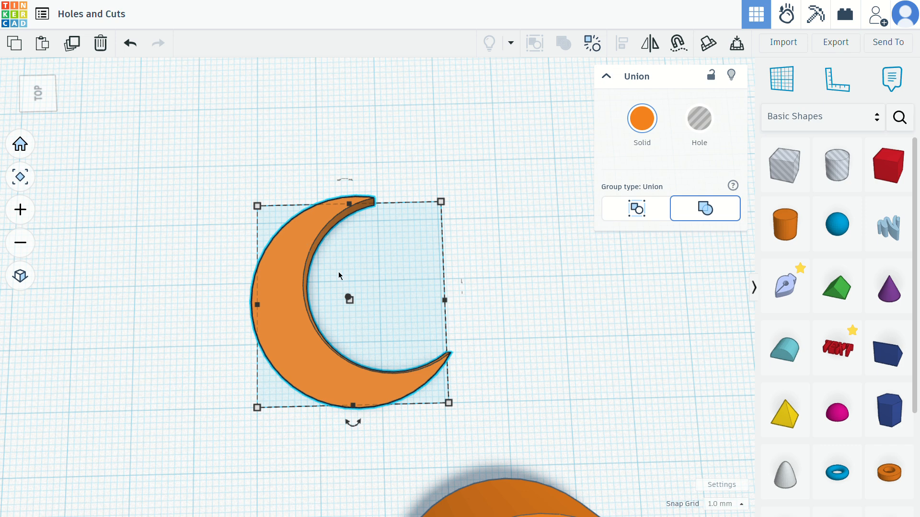
Place a solid cylinder in front of the crescent and scale it up to a 37 by 37 mm base.
middle_click_drag(520, 369, 426, 161)
right_click_drag(610, 434, 440, 401)
scroll(439, 398, "down", 3)
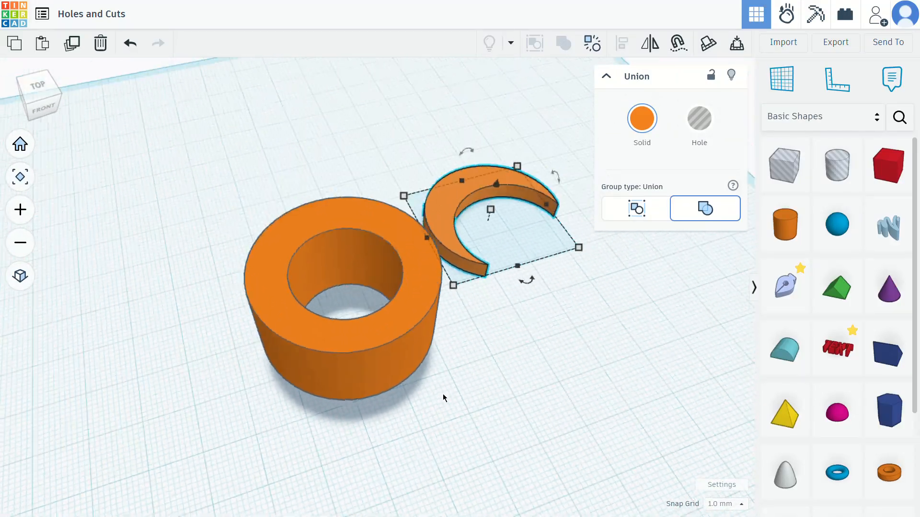
left_click(379, 347)
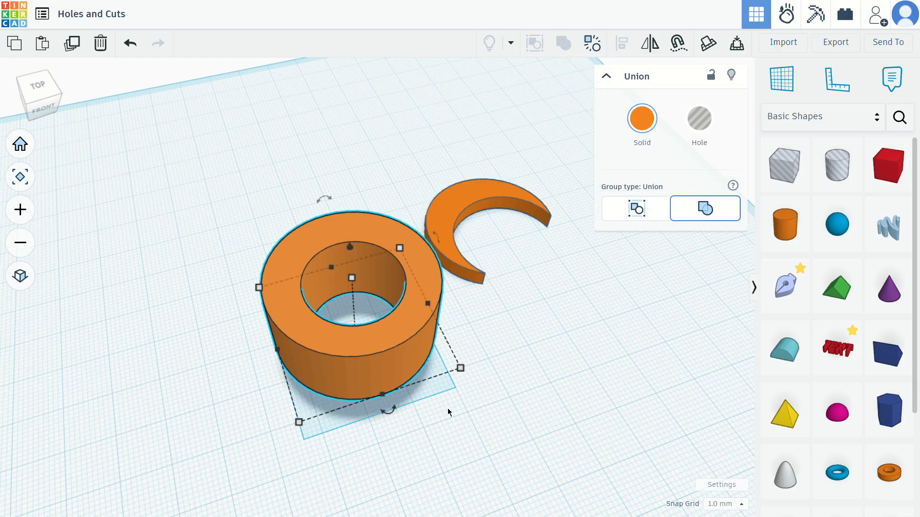
middle_click_drag(635, 376, 402, 274)
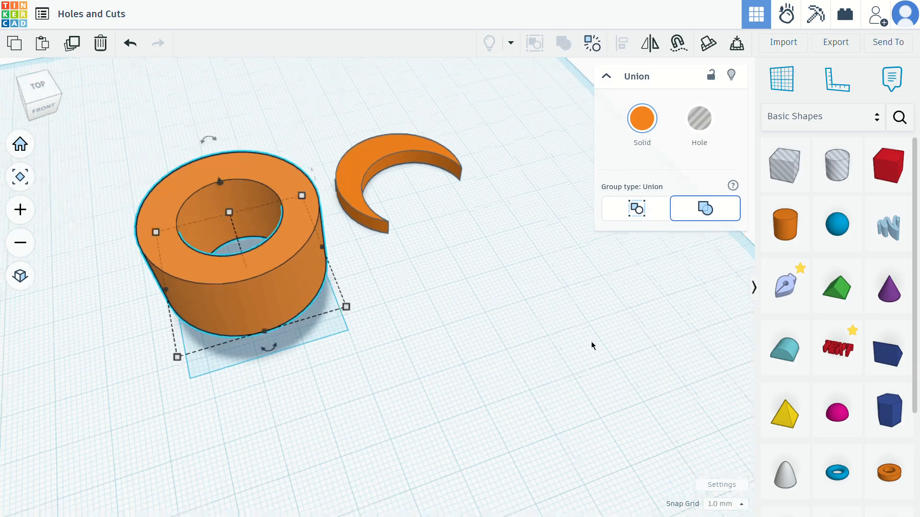
left_click(559, 353)
middle_click_drag(559, 353, 507, 325)
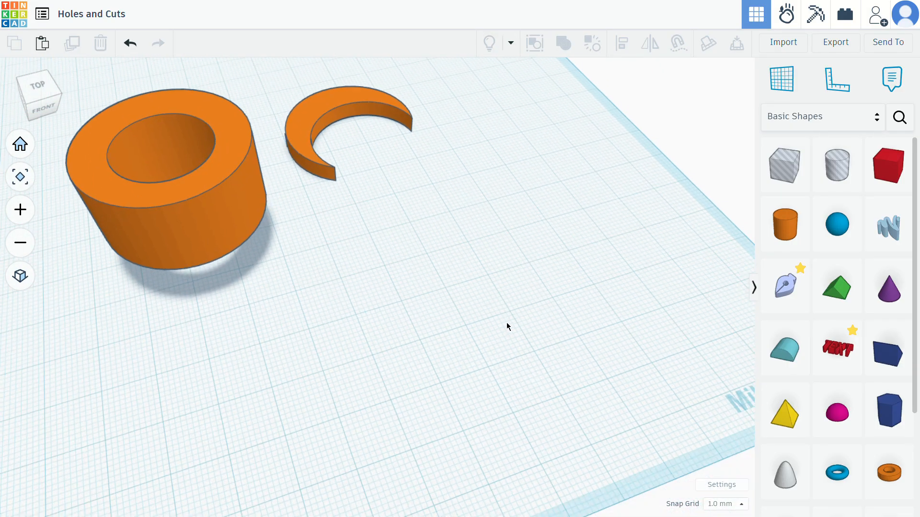
left_click(780, 236)
left_click(350, 335)
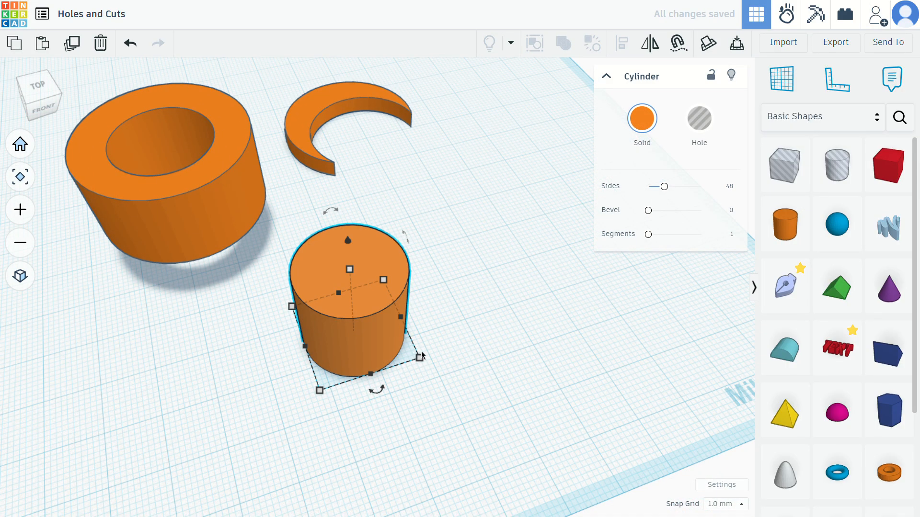
left_click_drag(420, 357, 542, 407)
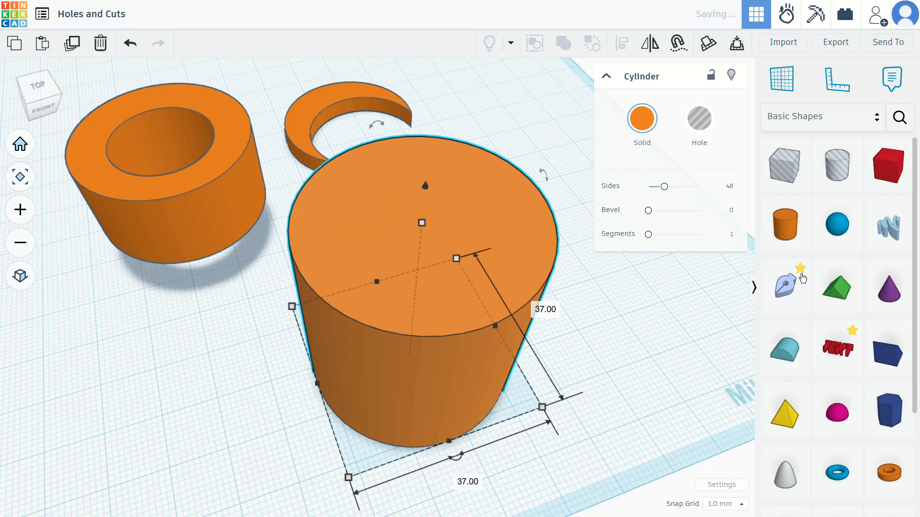
Place a second, default-size cylinder in front of the ring and turn it into a hole.
left_click(797, 236)
left_click(221, 368)
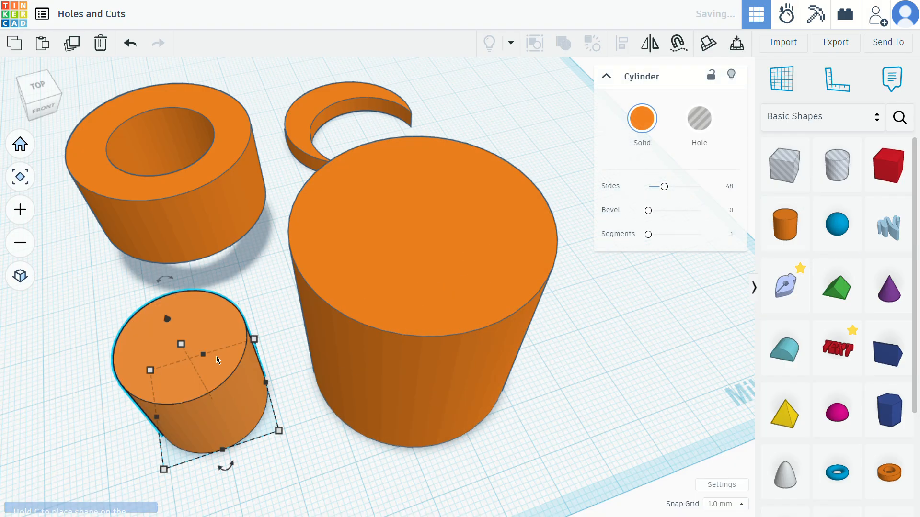
left_click(700, 131)
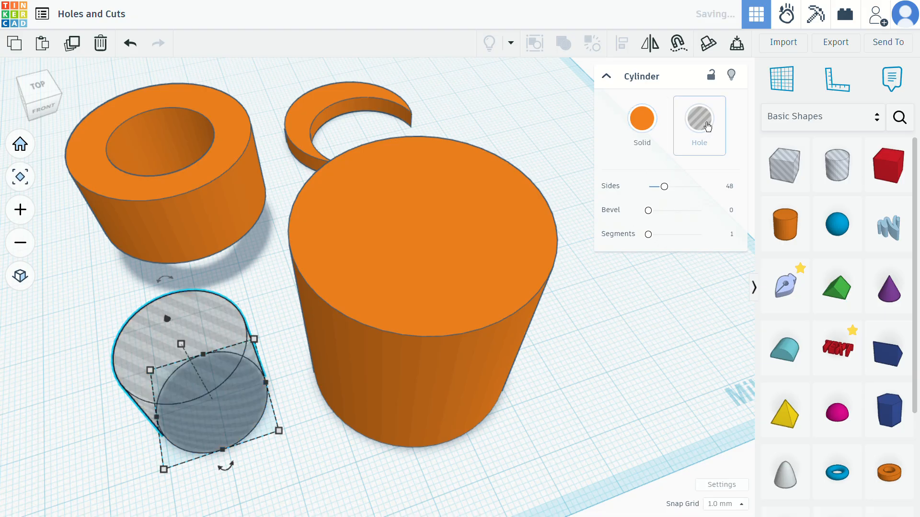
Raise the hole cylinder 20 mm above the workplane and move it into the middle of the large solid cylinder.
left_click_drag(197, 372, 296, 338)
left_click_drag(269, 291, 251, 193)
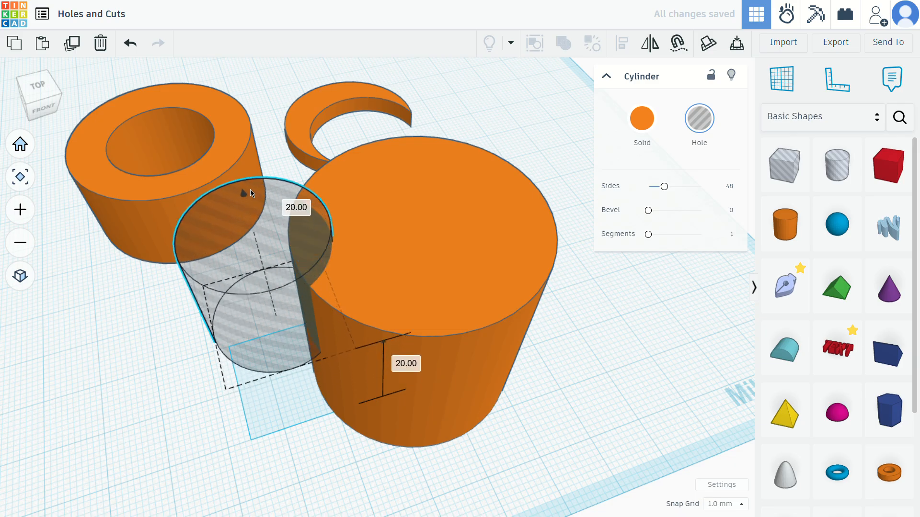
left_click_drag(297, 227, 459, 227)
Lower the hole cylinder inside the large cylinder and raise it back so it protrudes above the top face.
right_click_drag(462, 361, 437, 157)
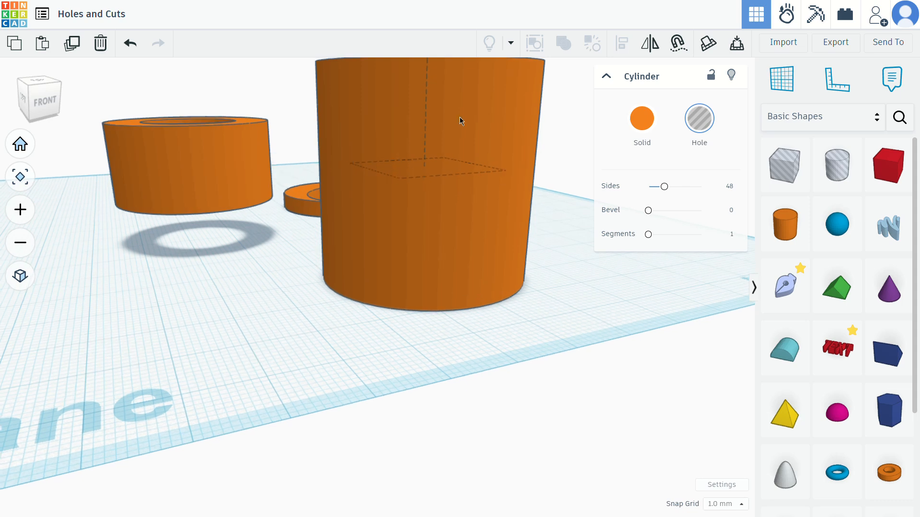
middle_click_drag(459, 117, 444, 173)
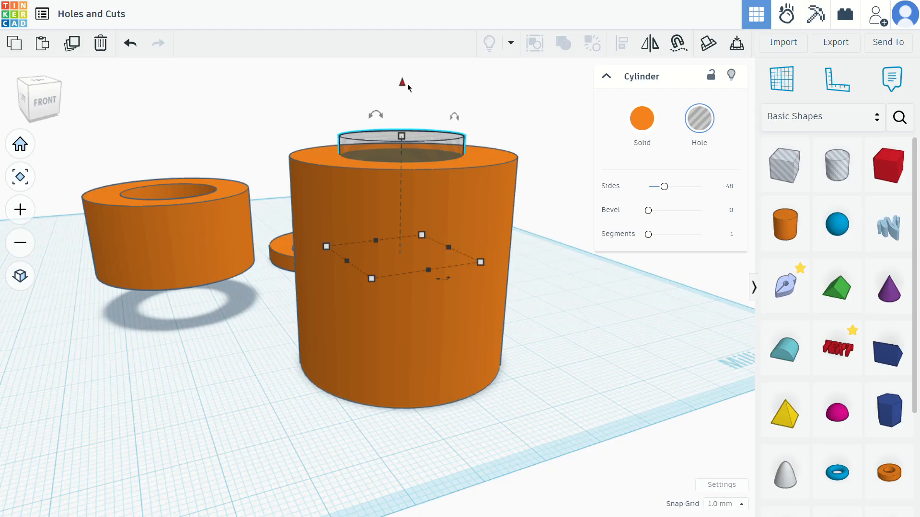
left_click_drag(401, 84, 403, 180)
left_click_drag(400, 226, 417, 135)
left_click(509, 144)
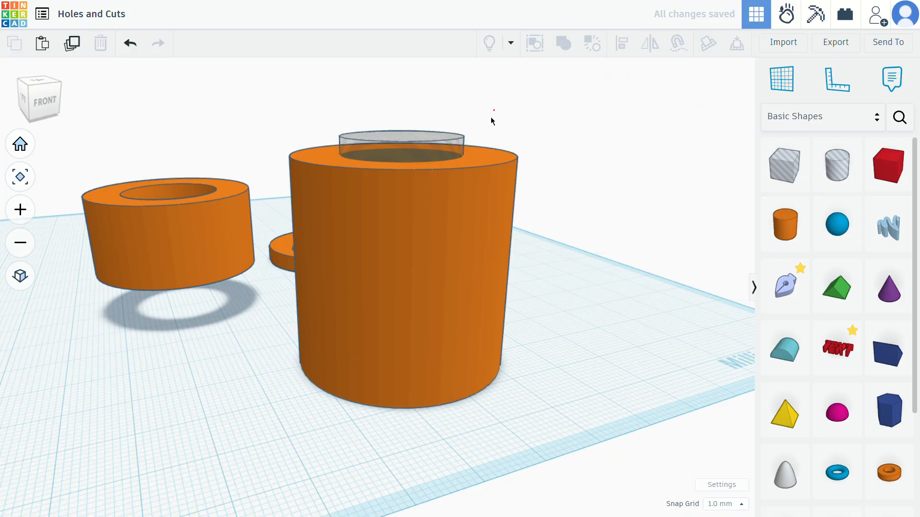
Group the raised hole with the large solid cylinder to cut a blind hole into its top.
left_click_drag(436, 179, 436, 179)
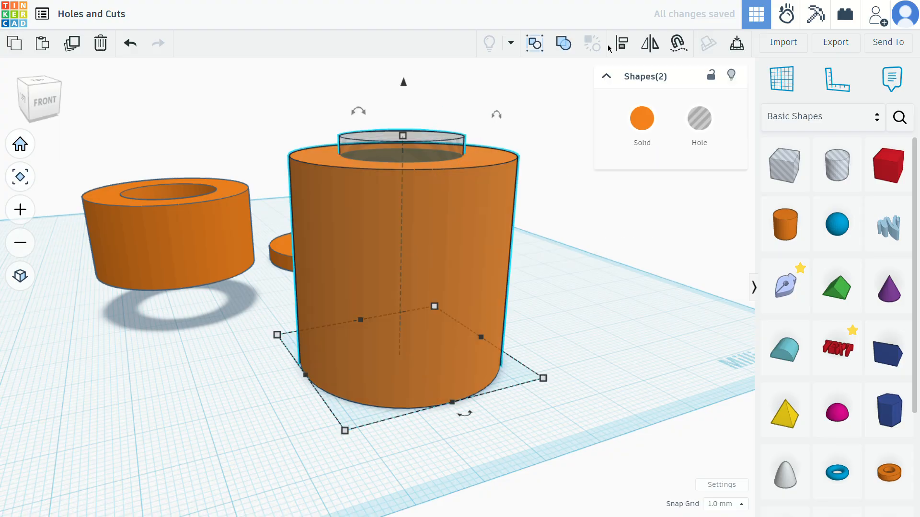
left_click(570, 50)
left_click(536, 199)
scroll(562, 234, "up", 2)
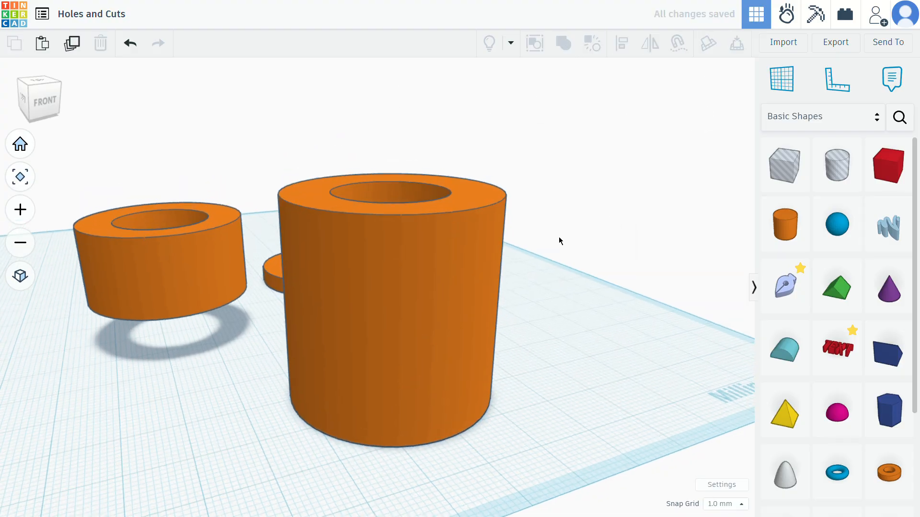
right_click_drag(573, 225, 475, 297)
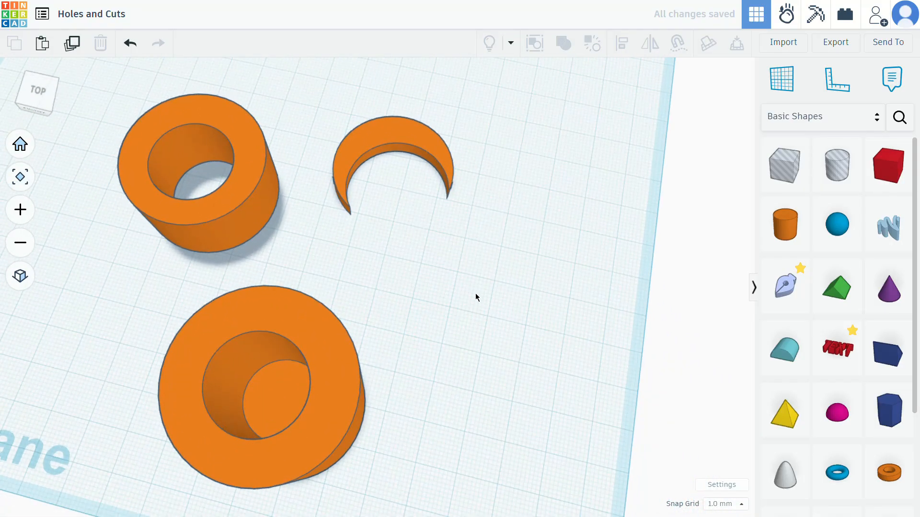
Raise the large cylinder with the blind hole above the workplane.
right_click_drag(298, 418, 289, 307)
left_click(270, 286)
left_click_drag(259, 320, 222, 154)
Examine the raised cylinder from above and from the side, checking the blind hole's floor and the closed base.
right_click_drag(337, 425, 410, 412)
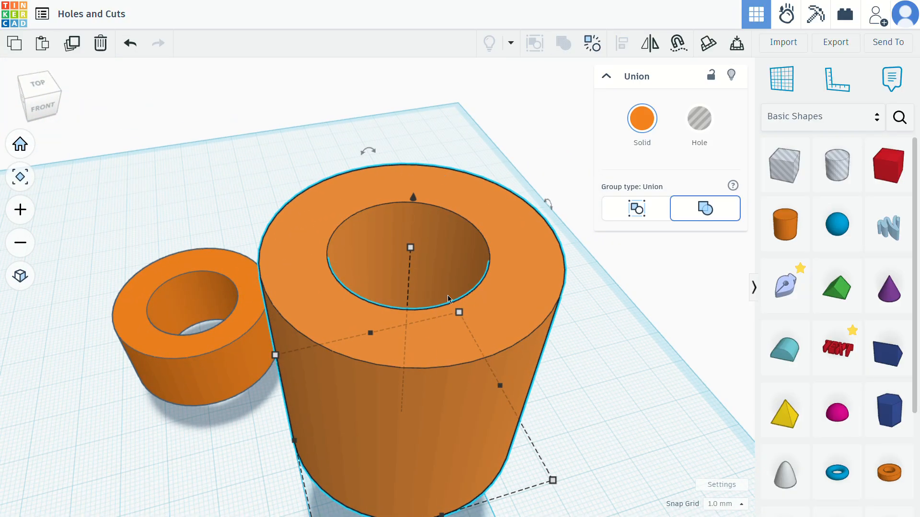
right_click_drag(448, 295, 454, 423)
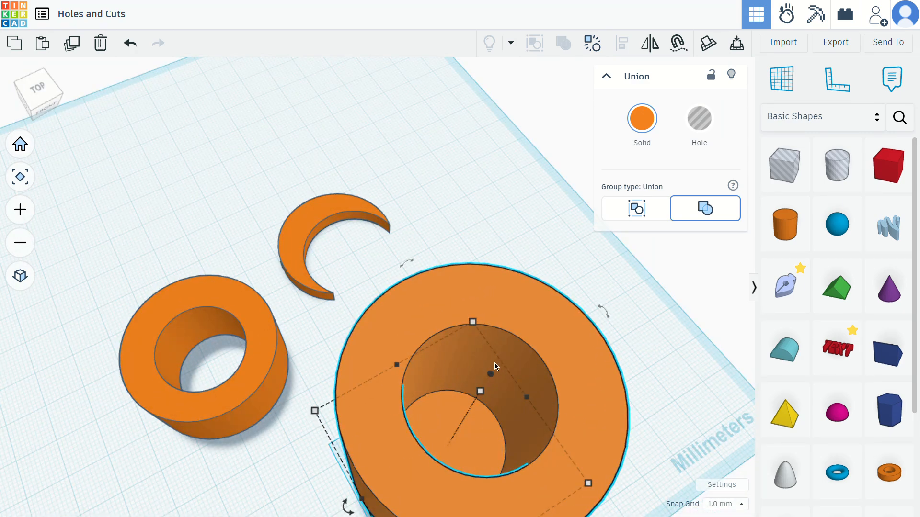
right_click_drag(412, 271, 231, 425)
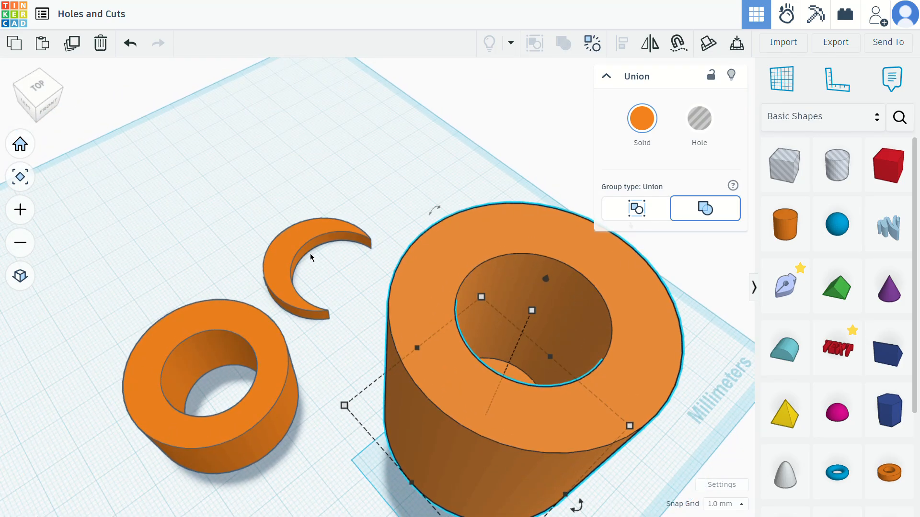
right_click_drag(293, 315, 413, 410)
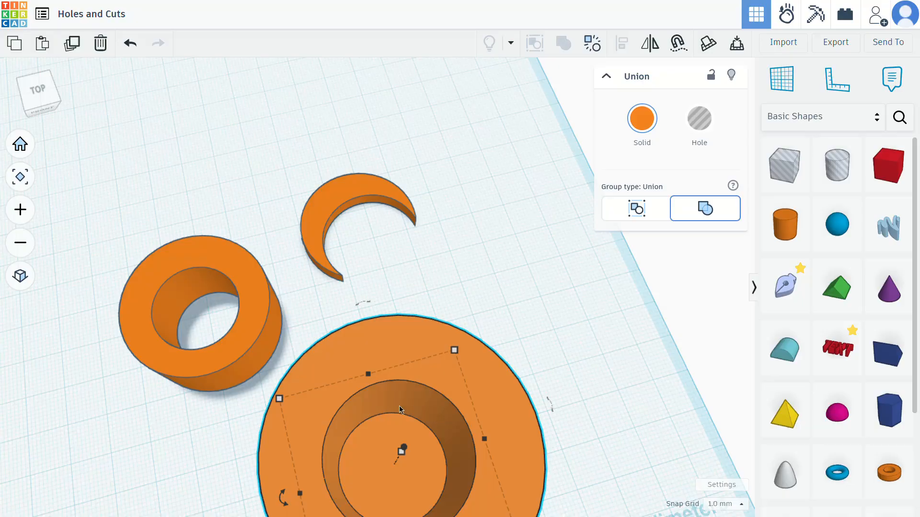
middle_click_drag(476, 360, 474, 263)
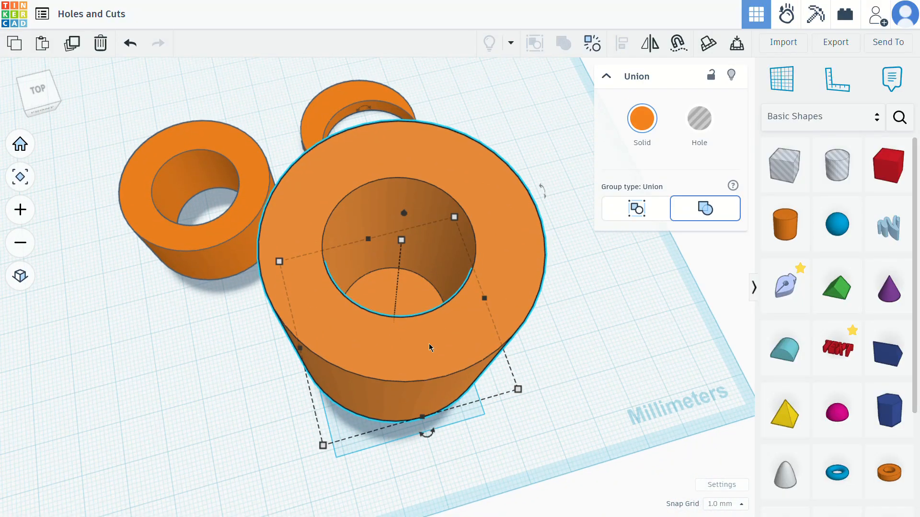
right_click_drag(425, 408, 435, 328)
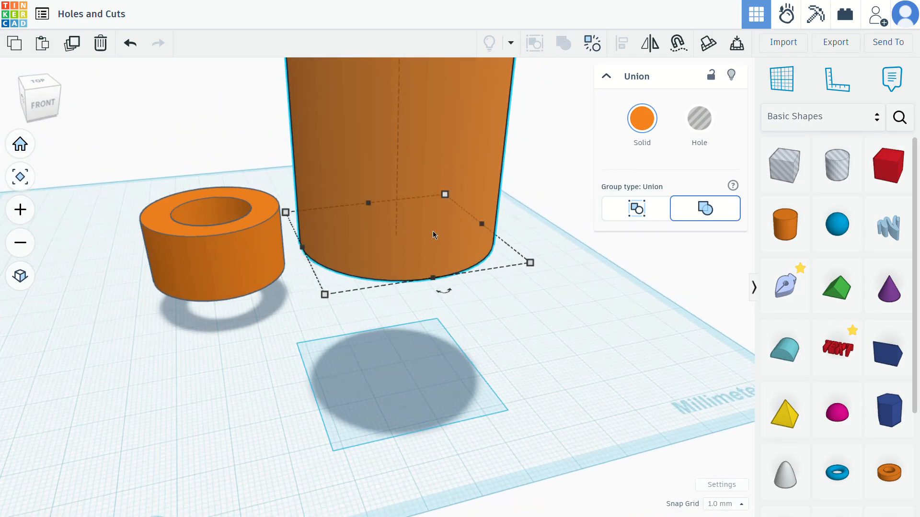
right_click_drag(437, 239, 417, 280)
middle_click_drag(417, 276, 415, 287)
Drop the large blind-hole cylinder and the small ring onto the workplane.
left_click_drag(382, 85, 381, 137)
key("d")
right_click_drag(424, 275, 367, 387)
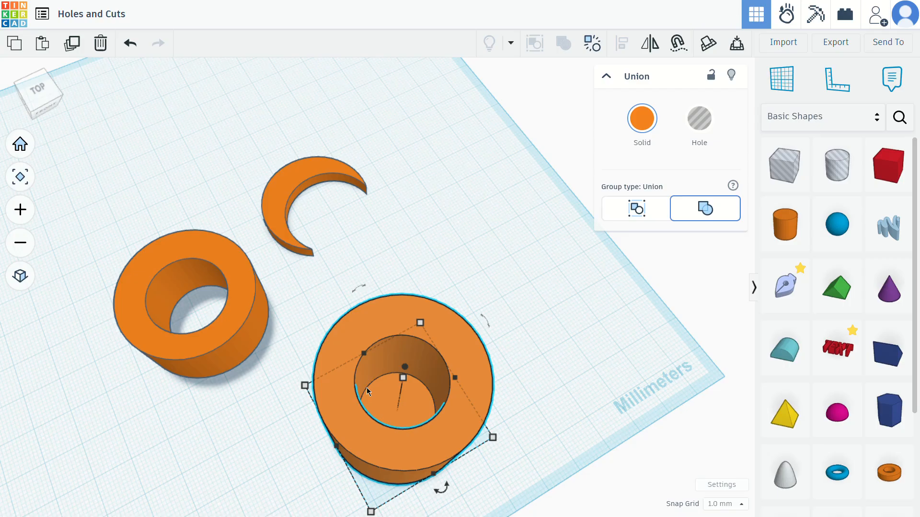
right_click_drag(366, 387, 269, 282)
left_click(270, 285)
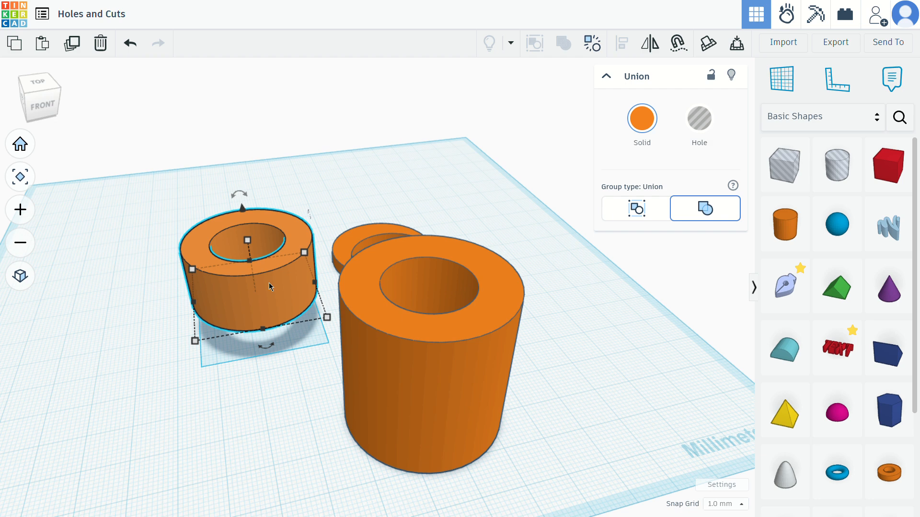
key("d")
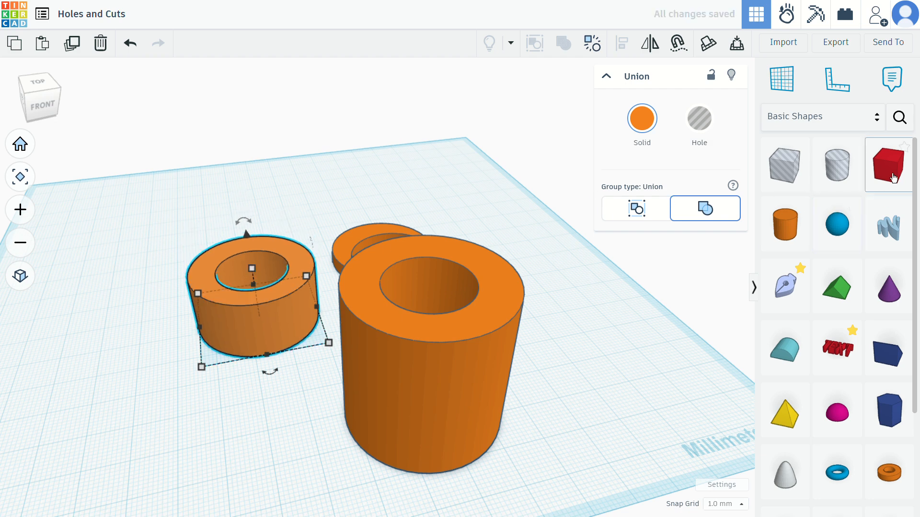
Place a solid red box on the workplane beside the small ring.
left_click_drag(894, 175, 108, 281)
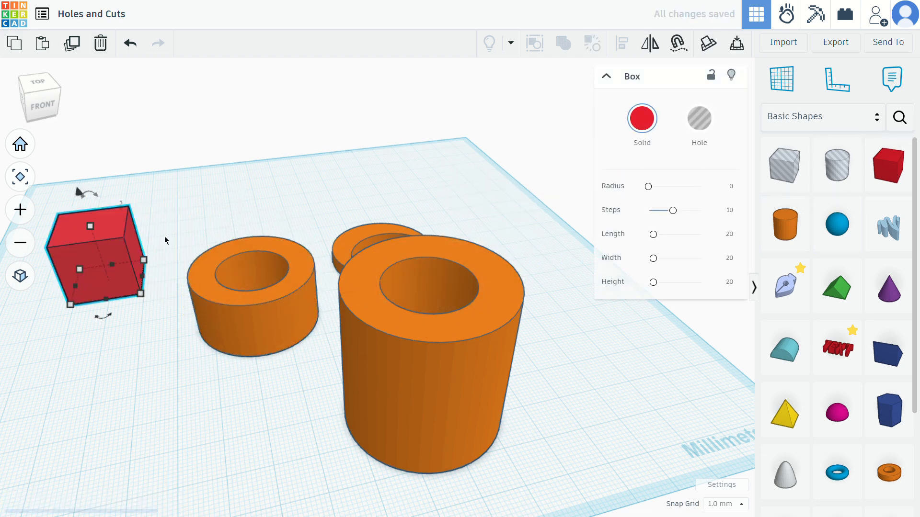
right_click_drag(144, 268, 281, 239)
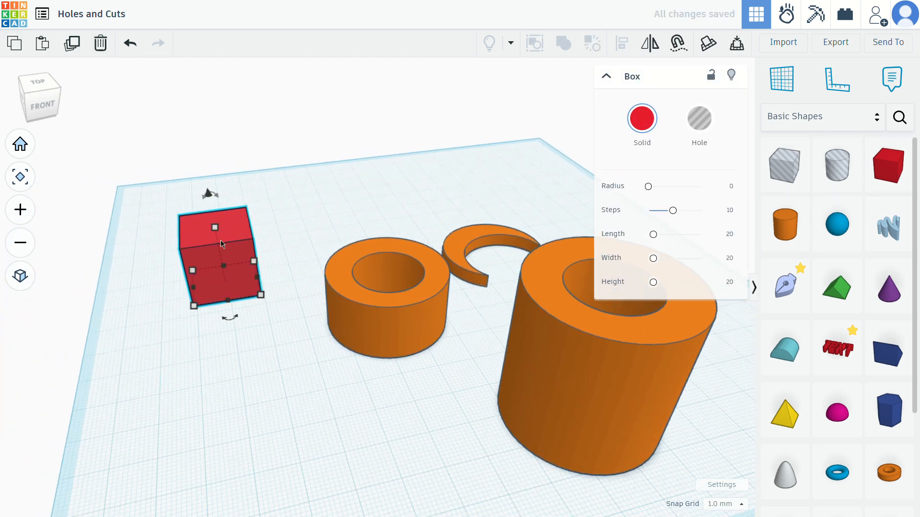
Duplicate the red box, shift the copy diagonally so it overlaps the original's front corner, and make the copy a hole.
key("ctrl+d")
left_click_drag(221, 244, 269, 243)
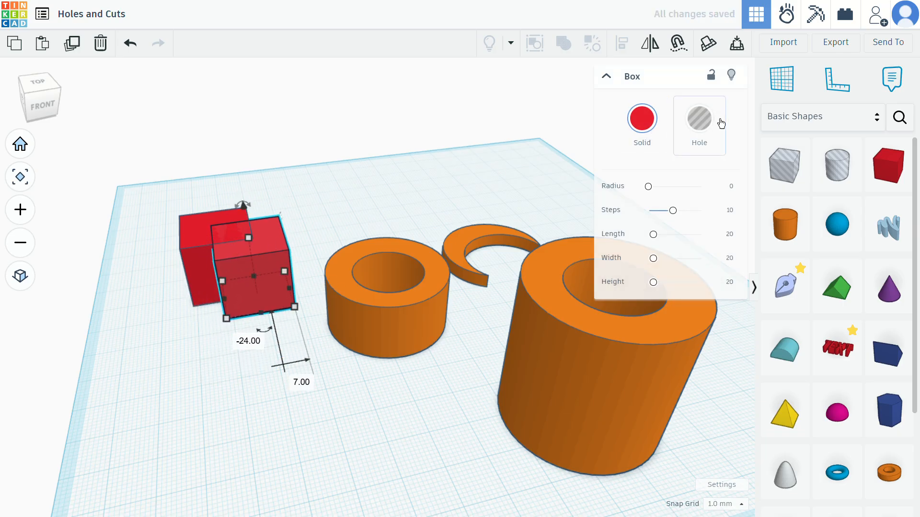
left_click(701, 129)
Group the red box with the overlapping hole box to cut a notch out of its corner.
left_click_drag(150, 201, 273, 311)
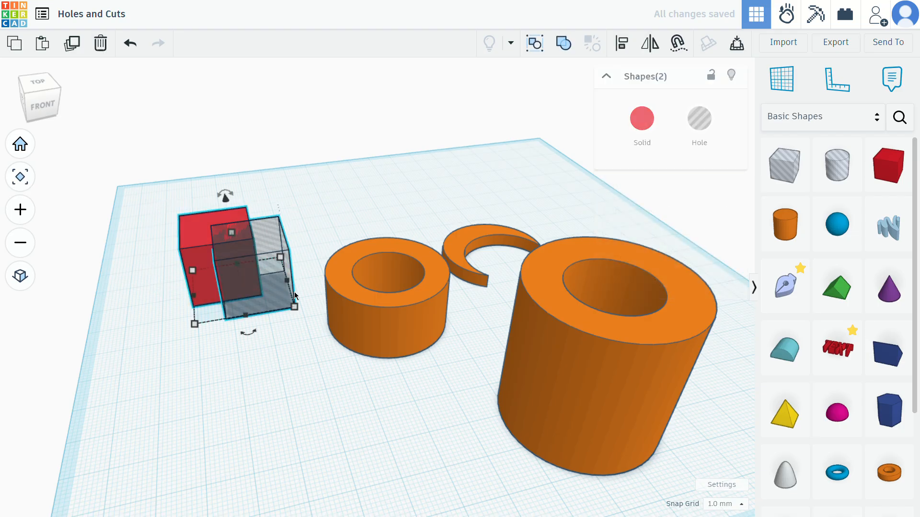
left_click(573, 48)
left_click(162, 283)
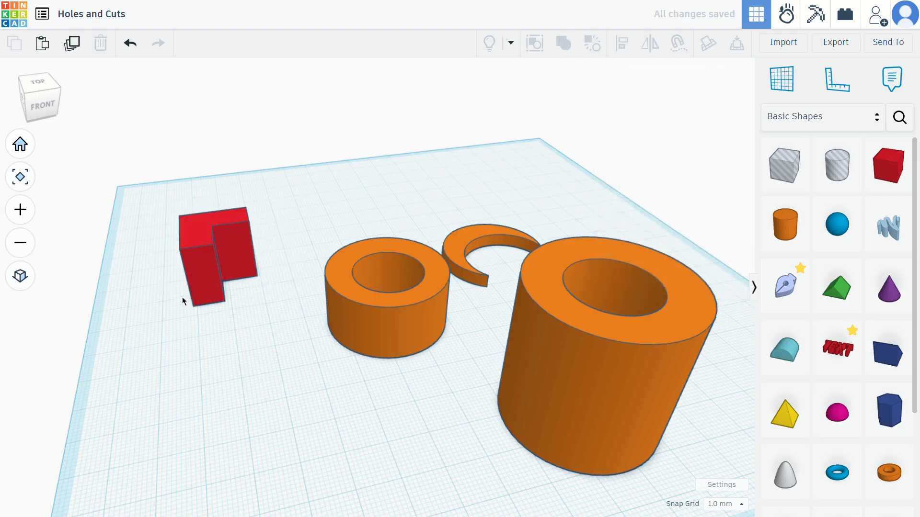
Place another solid red box on the workplane and a cylinder that partly overlaps its side.
scroll(184, 307, "up", 5)
right_click_drag(185, 314, 535, 275)
left_click_drag(886, 162, 399, 207)
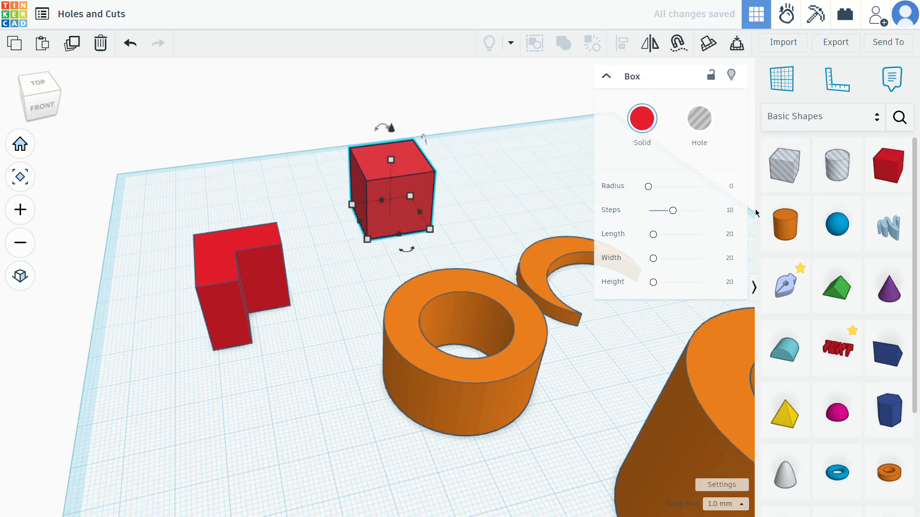
left_click_drag(792, 226, 473, 201)
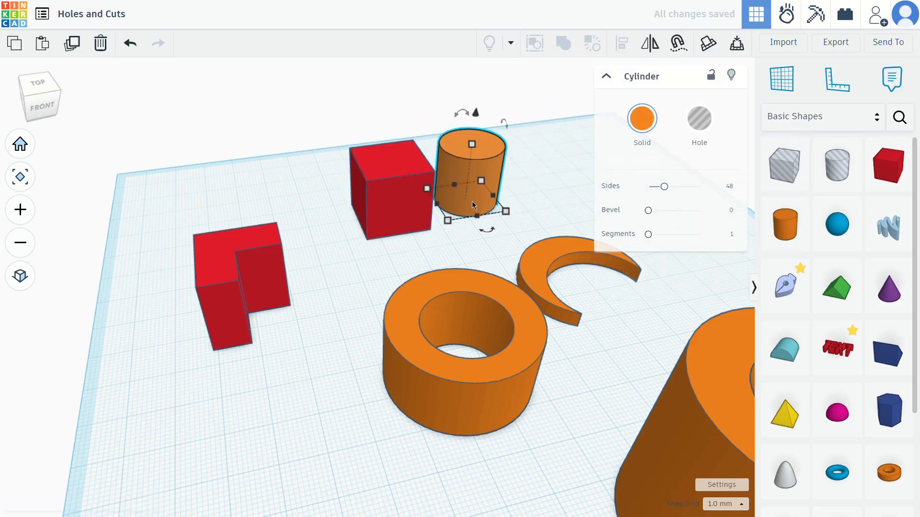
scroll(473, 201, "up", 4)
left_click_drag(502, 156, 427, 168)
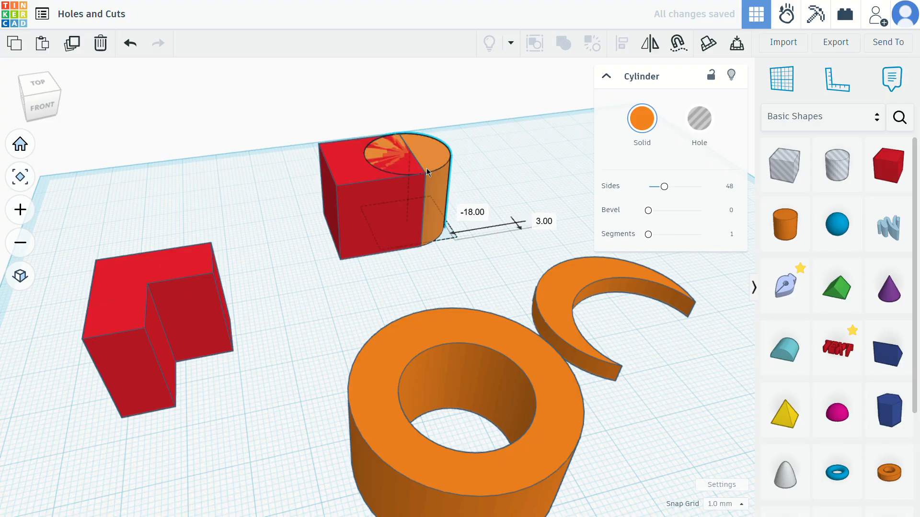
Make the overlapping cylinder a hole and group it with the red box to cut a curved recess in its side.
left_click(708, 127)
left_click_drag(474, 172, 445, 199)
left_click_drag(342, 244, 342, 245)
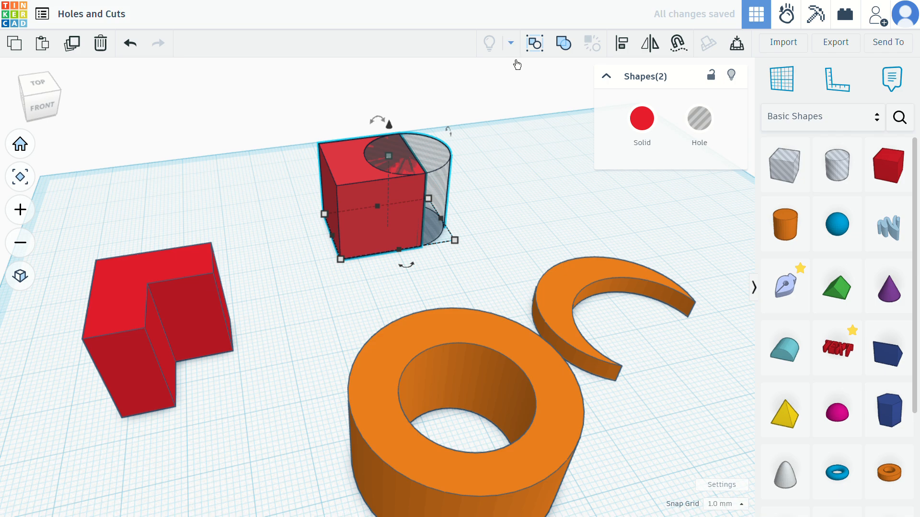
left_click(564, 44)
Place a solid green roof shape on the workplane beside the box with the curved cut.
right_click_drag(525, 206, 373, 213)
left_click_drag(837, 297, 527, 345)
right_click_drag(608, 427, 588, 366)
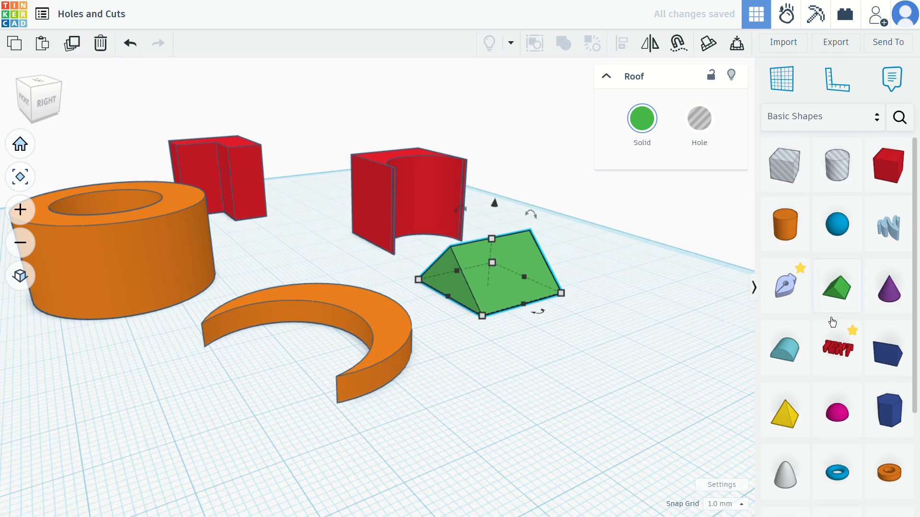
Add a cylinder, shrink its base to 5 by 5 mm, and move it into the roof's slope so it sticks out.
left_click_drag(790, 240, 571, 345)
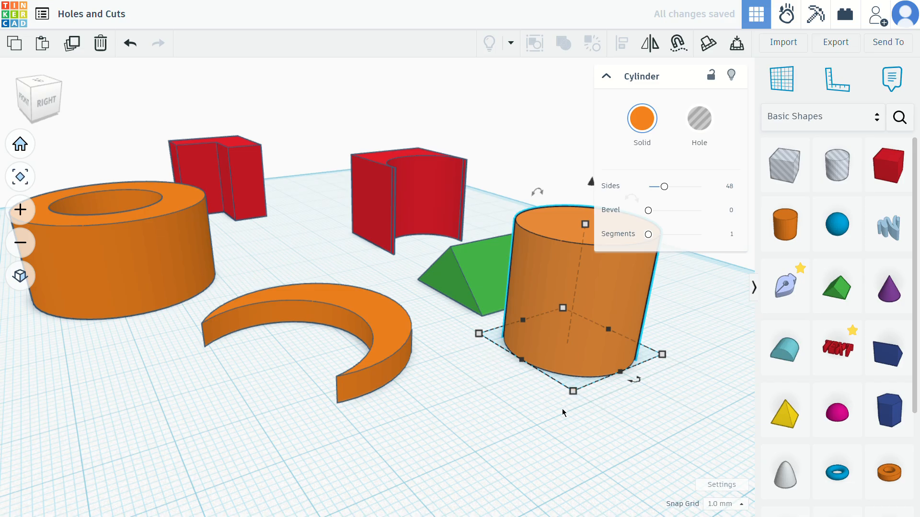
left_click_drag(572, 399, 531, 307)
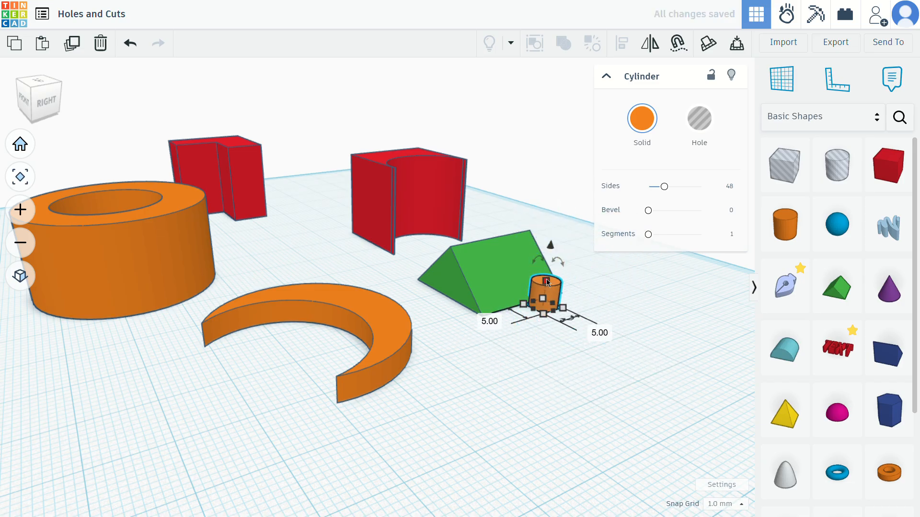
left_click_drag(549, 260, 485, 253)
right_click_drag(525, 370, 636, 341)
left_click(637, 340)
right_click_drag(668, 300, 428, 295)
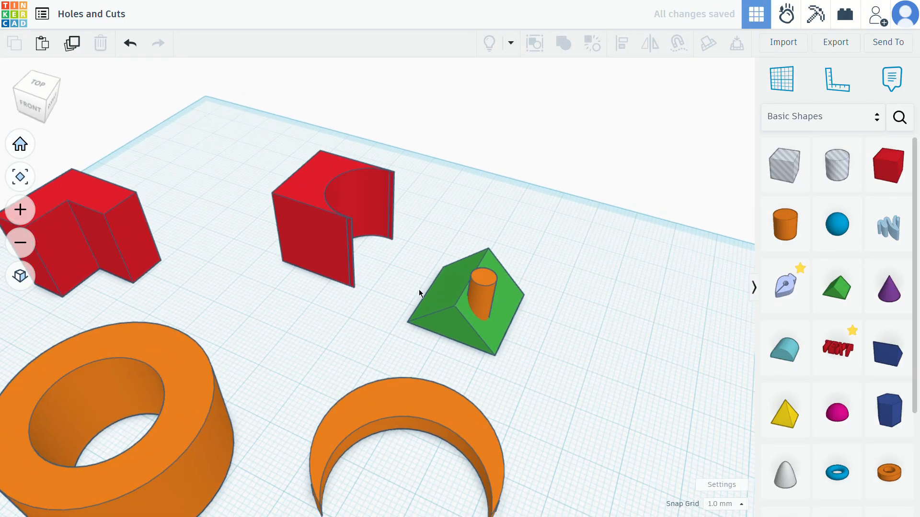
Make the small cylinder a hole and group it with the green roof to cut a round hole in its slope.
left_click_drag(459, 287, 517, 326)
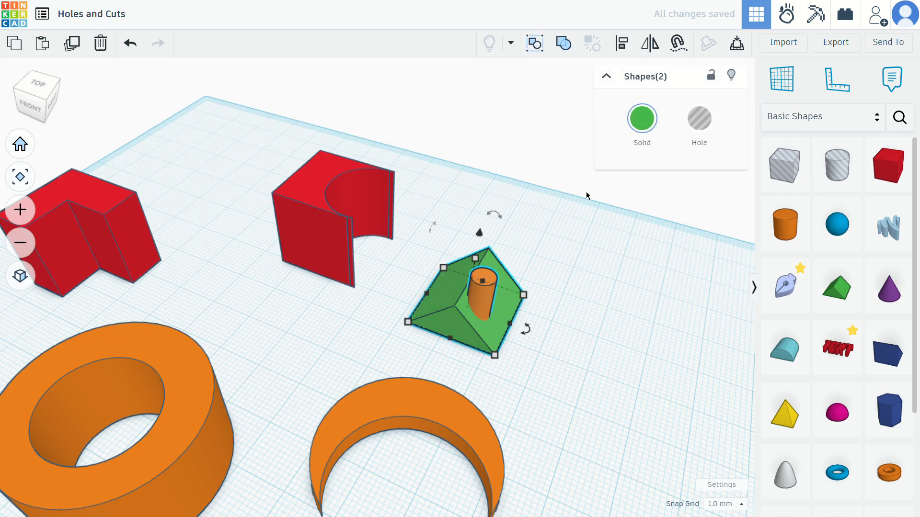
left_click(546, 254)
left_click(488, 288)
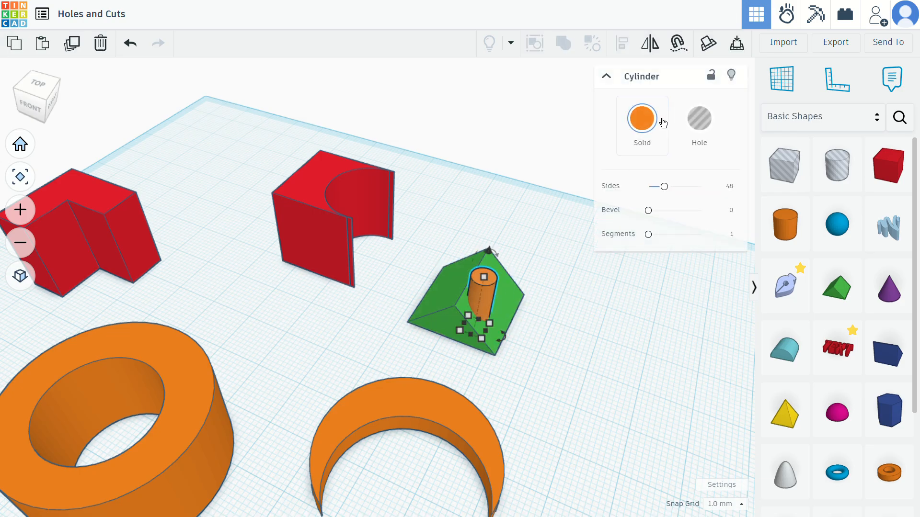
left_click(700, 126)
left_click(570, 309)
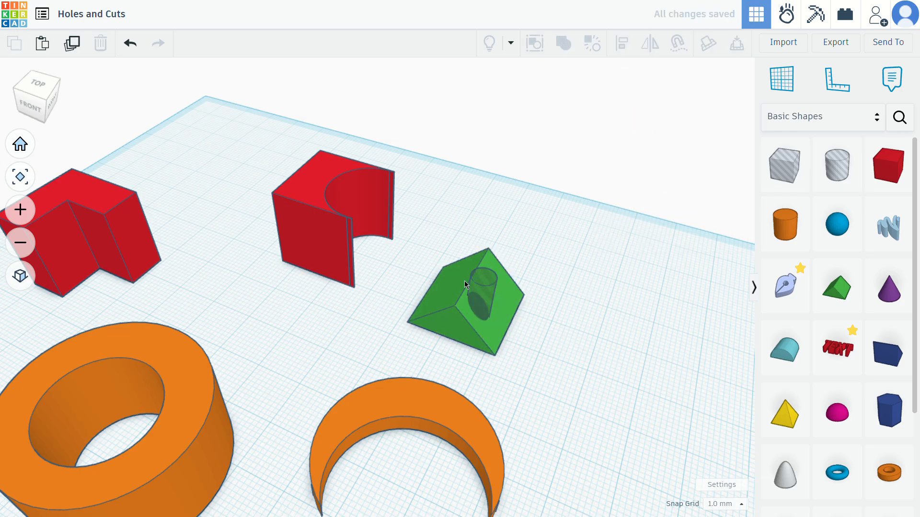
left_click_drag(479, 317, 479, 318)
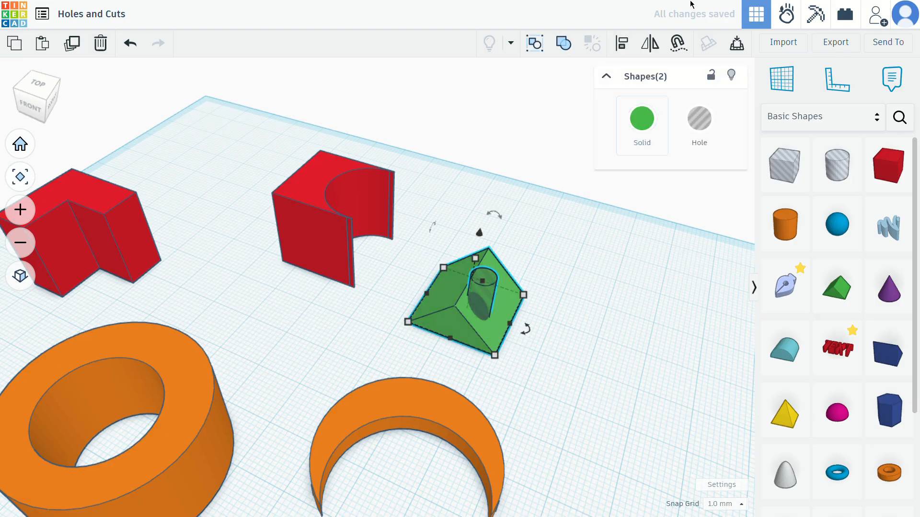
left_click(563, 43)
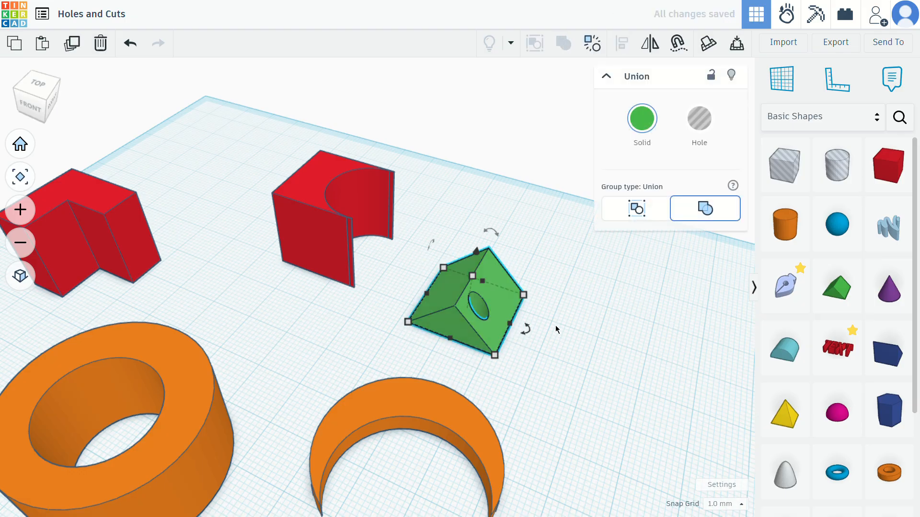
left_click(590, 309)
Place a solid paraboloid in front of the green roof and a yellow pyramid beside it.
right_click_drag(590, 309, 636, 343)
scroll(879, 382, "down", 3)
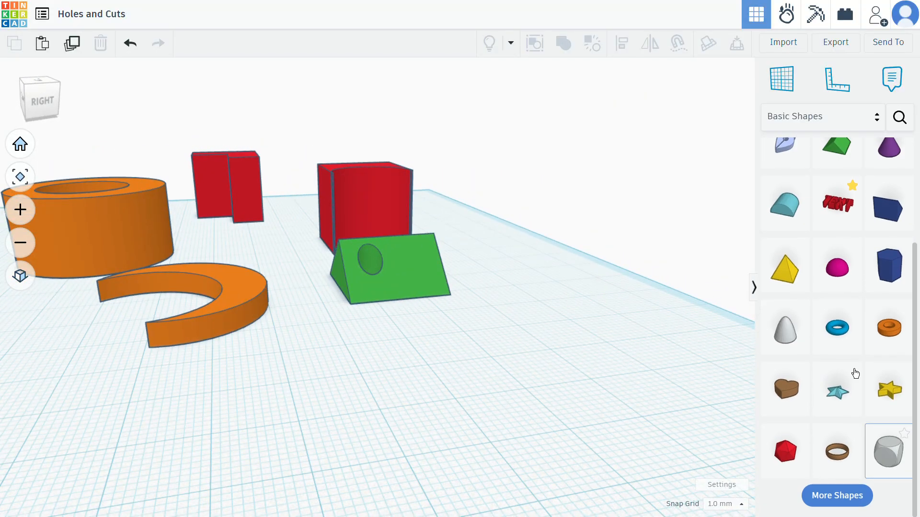
left_click(386, 393)
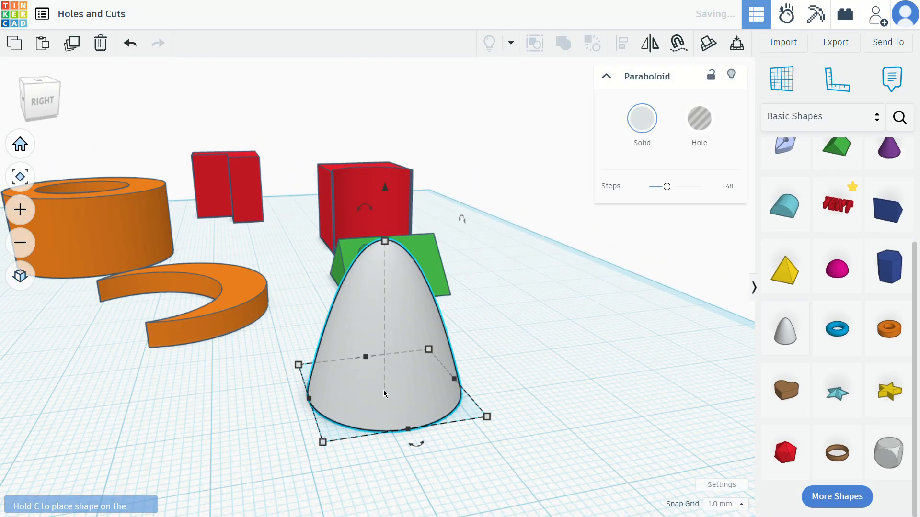
left_click(798, 282)
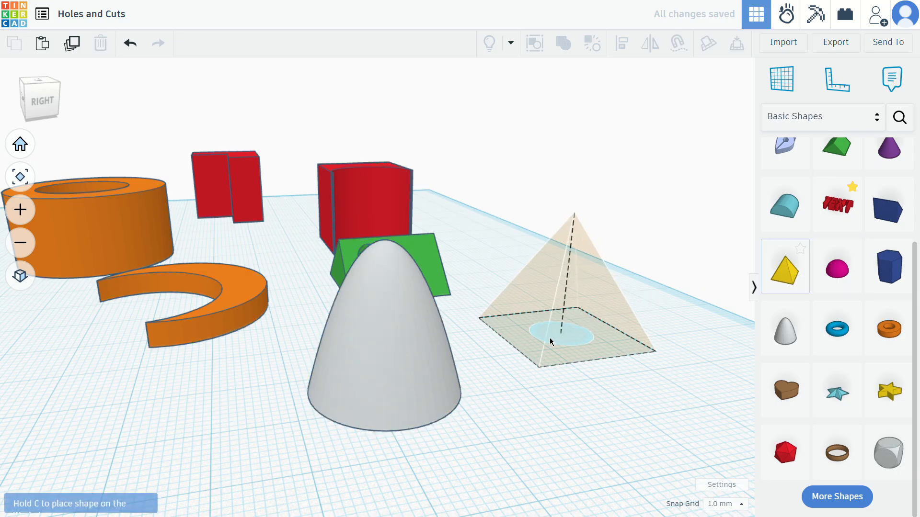
left_click(551, 336)
scroll(290, 396, "down", 5)
right_click_drag(281, 387, 477, 263)
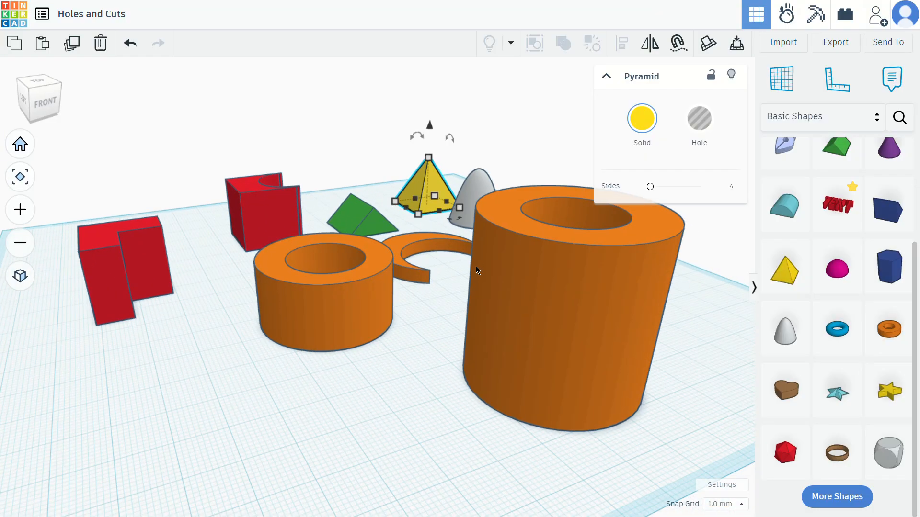
right_click_drag(446, 318, 394, 347)
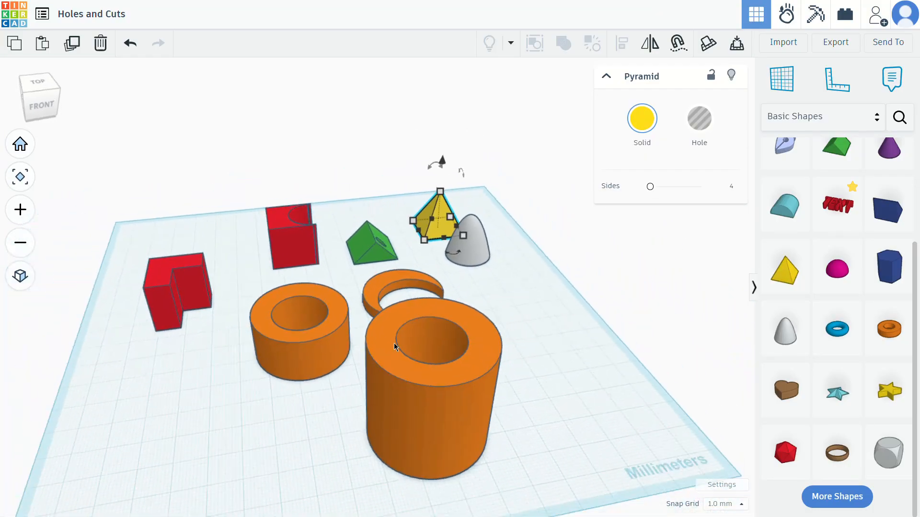
right_click_drag(602, 349, 553, 352)
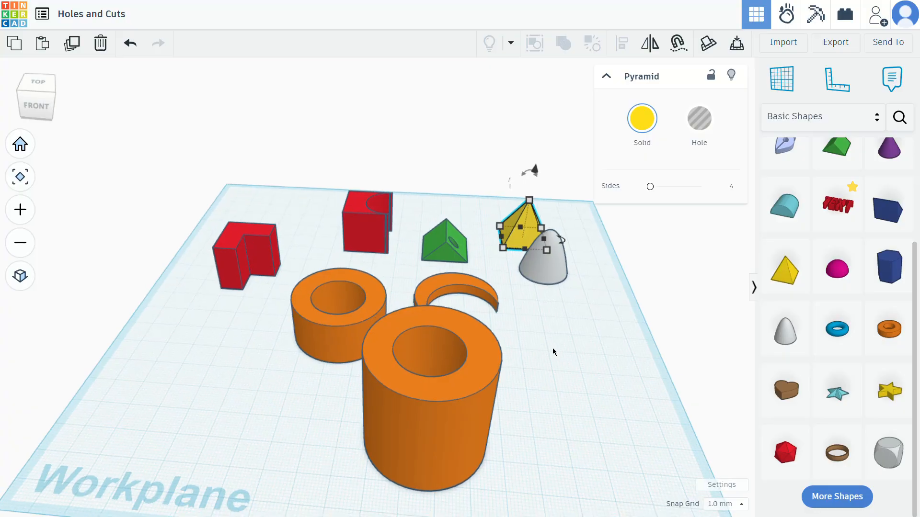